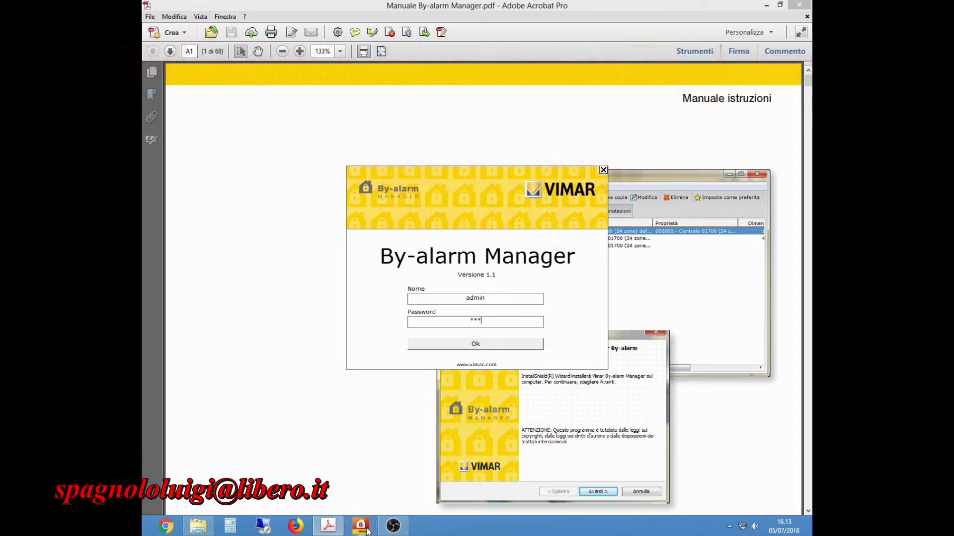
Confirm the filled-in admin login to open the Elenco impianti installation list.
left_click(480, 344)
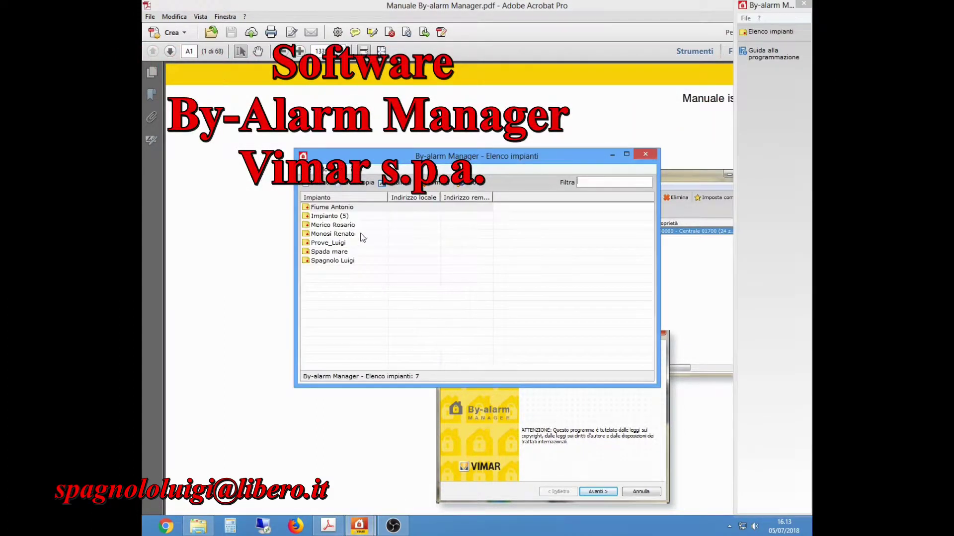
Add a new installation, name it with the customer's full name, and enter the customer's street address.
left_click(317, 184)
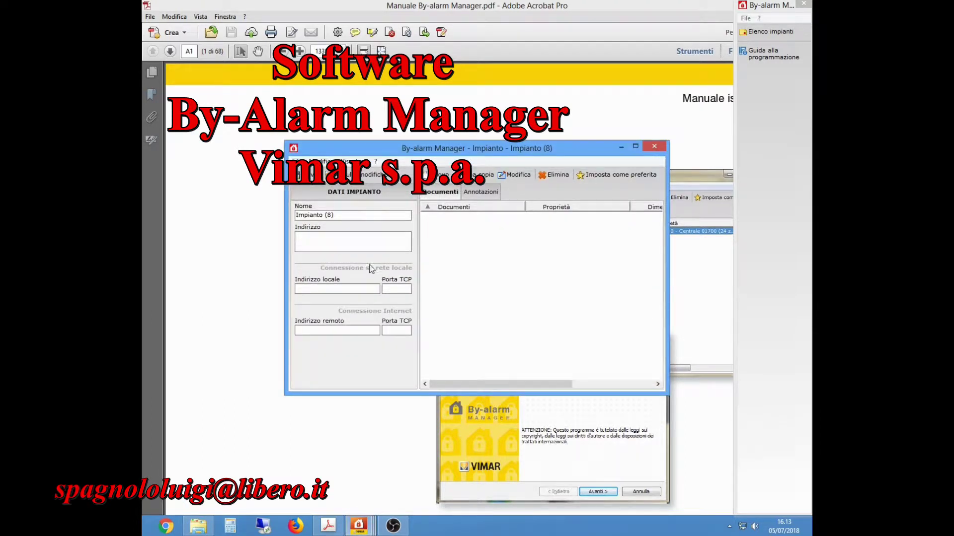
left_click_drag(346, 215, 296, 215)
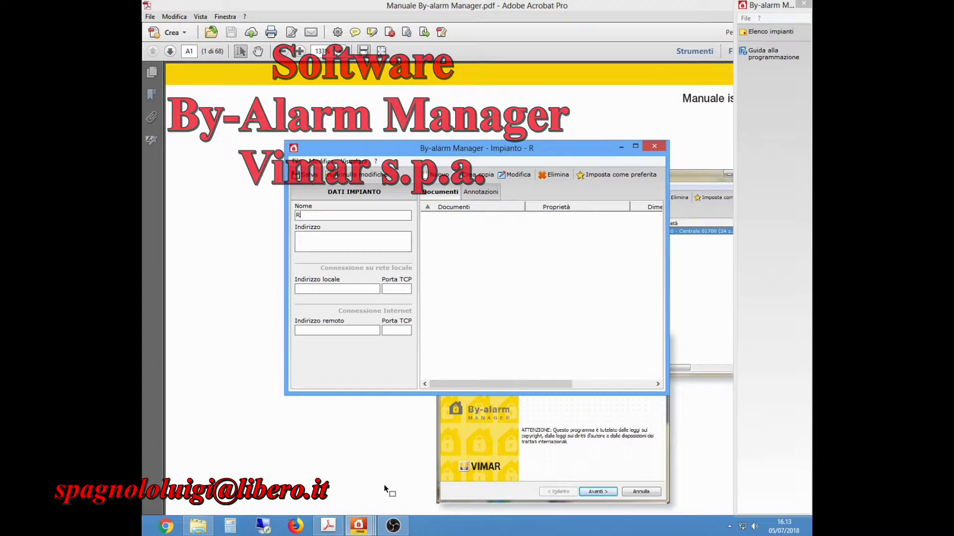
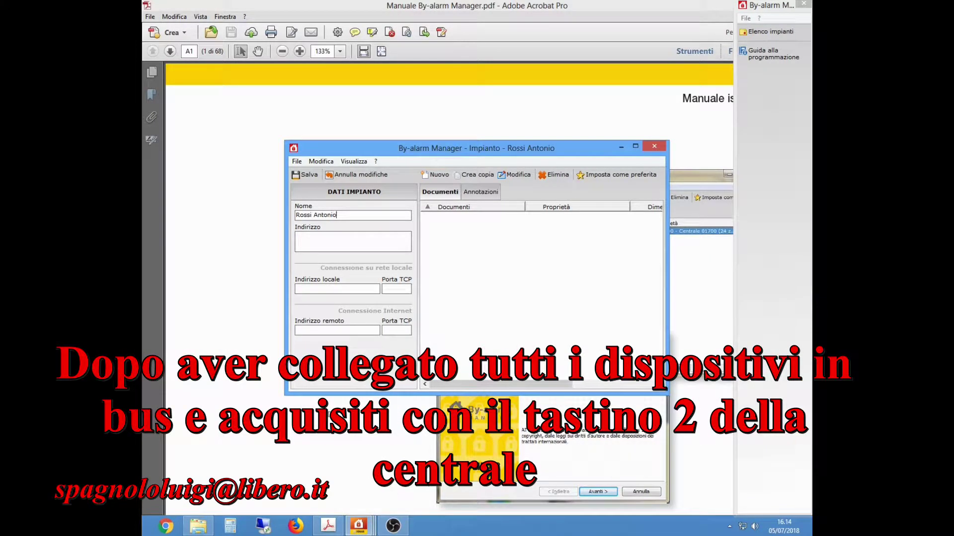
left_click(348, 244)
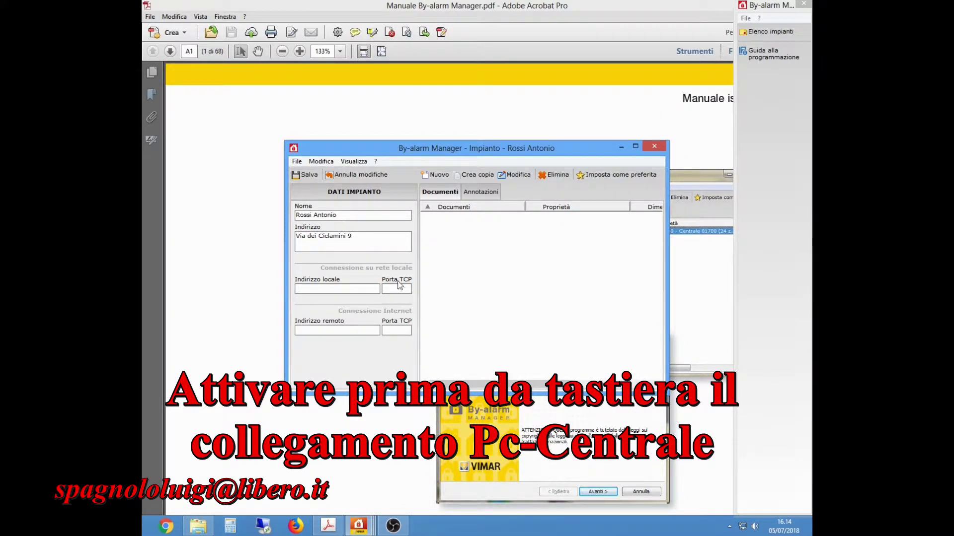
Add an 01700 By-alarm 24-zone control panel programming document and open it for editing.
left_click(441, 176)
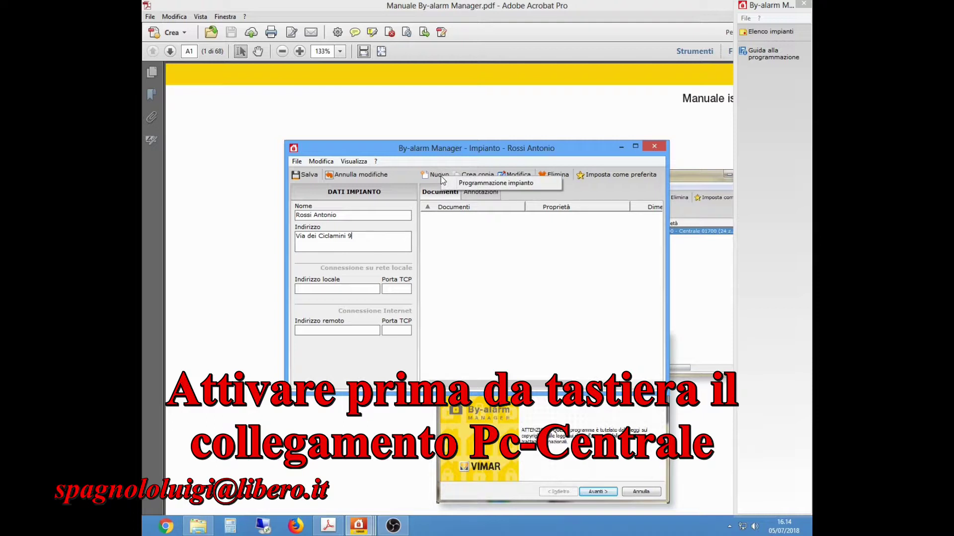
left_click(490, 183)
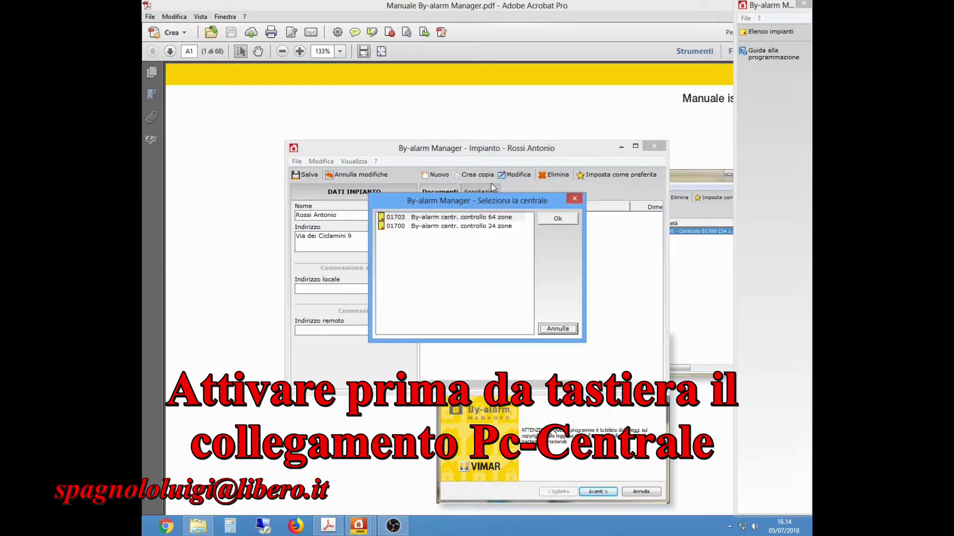
left_click(396, 227)
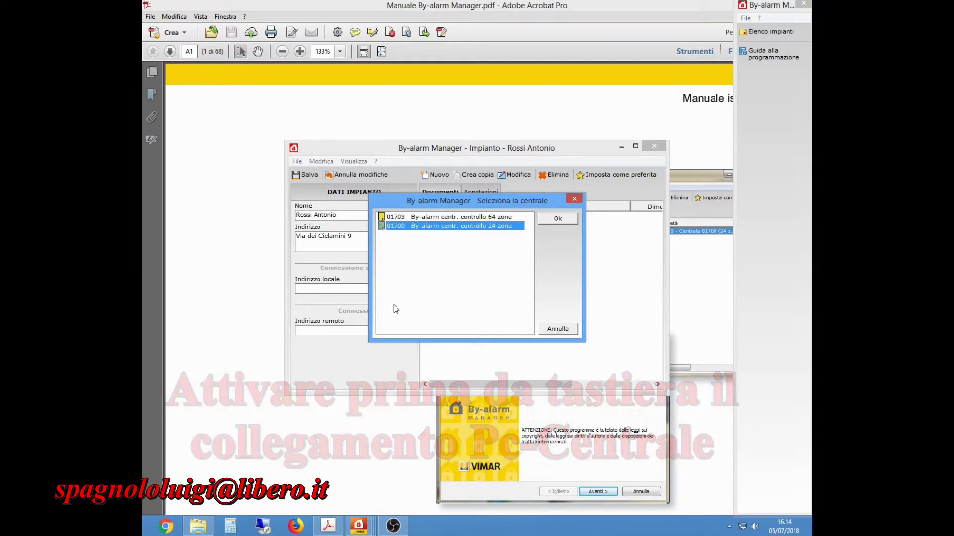
left_click(415, 218)
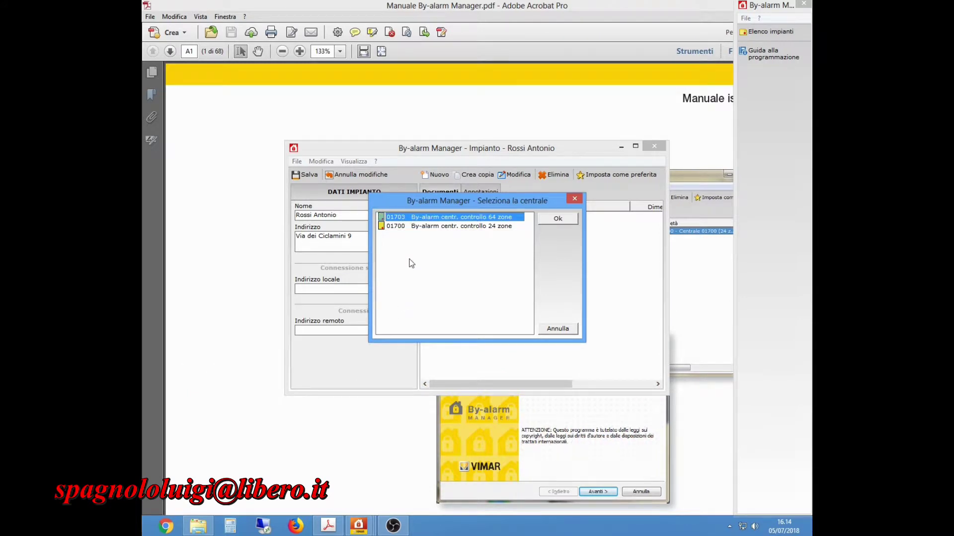
left_click(412, 228)
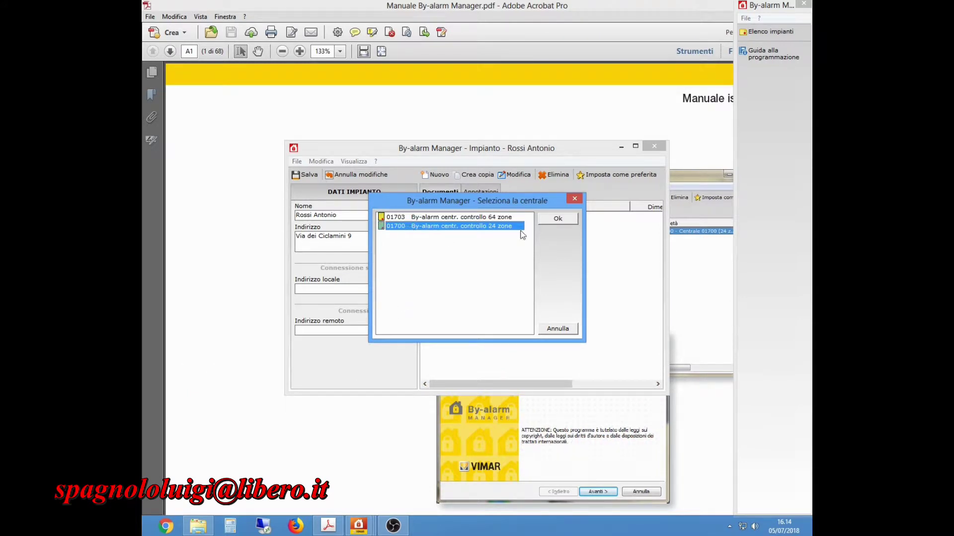
left_click(558, 219)
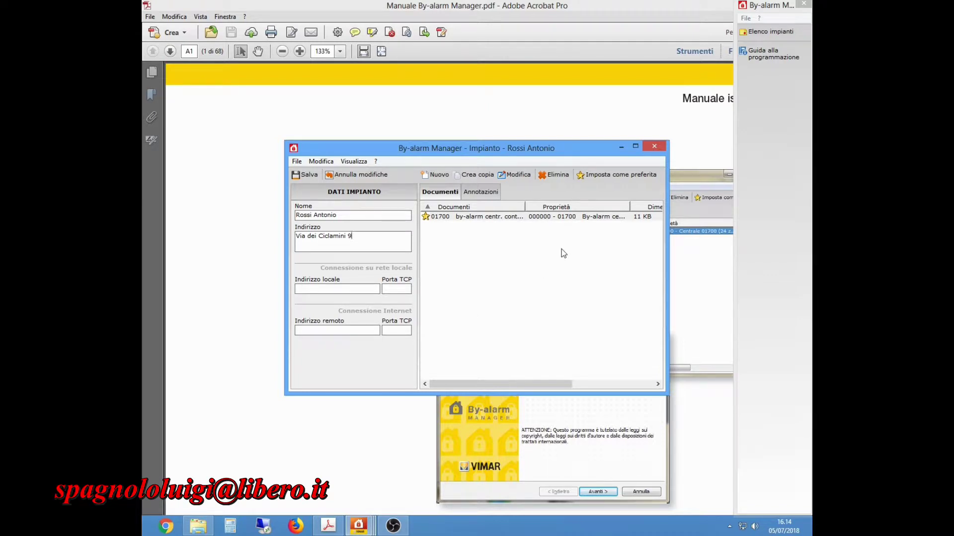
left_click(518, 218)
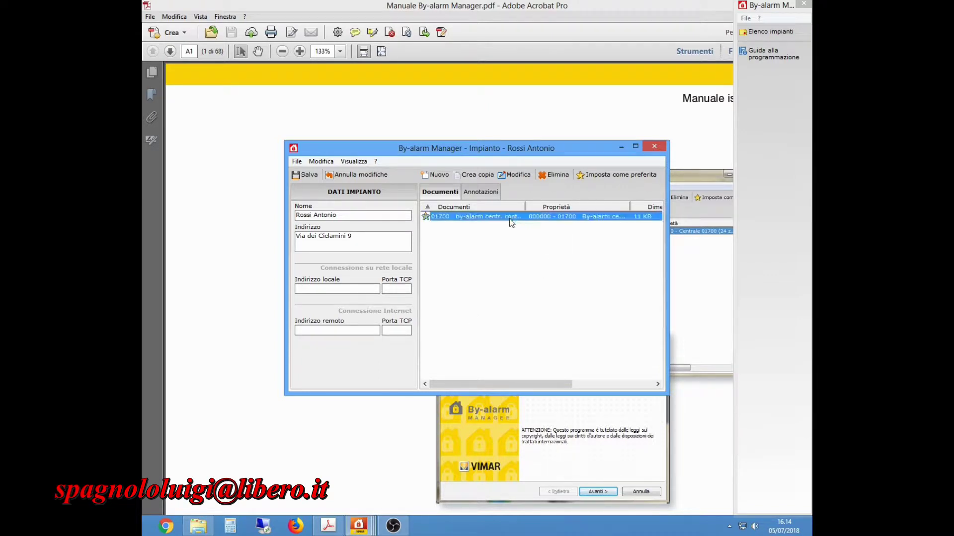
double_click(489, 216)
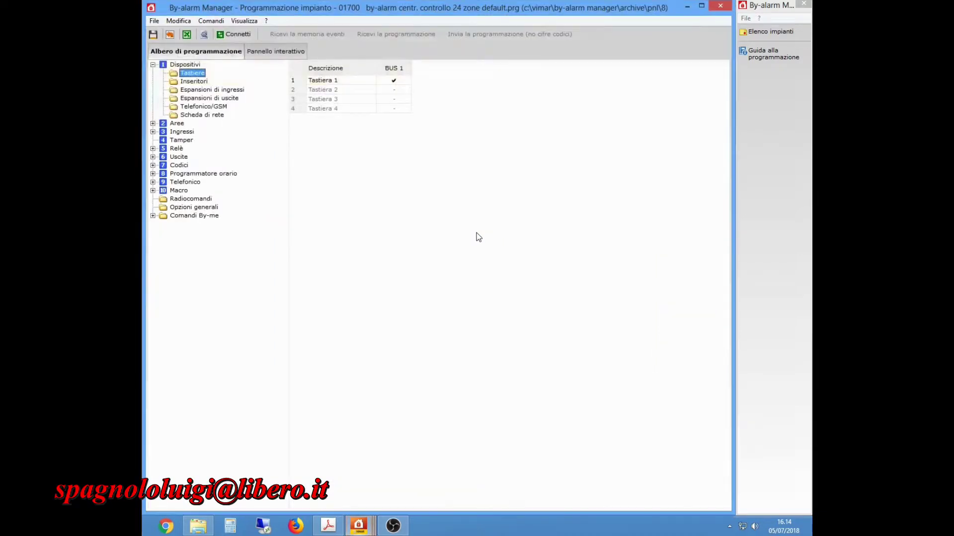
Open the control panel connection options and launch Windows device management.
left_click(239, 35)
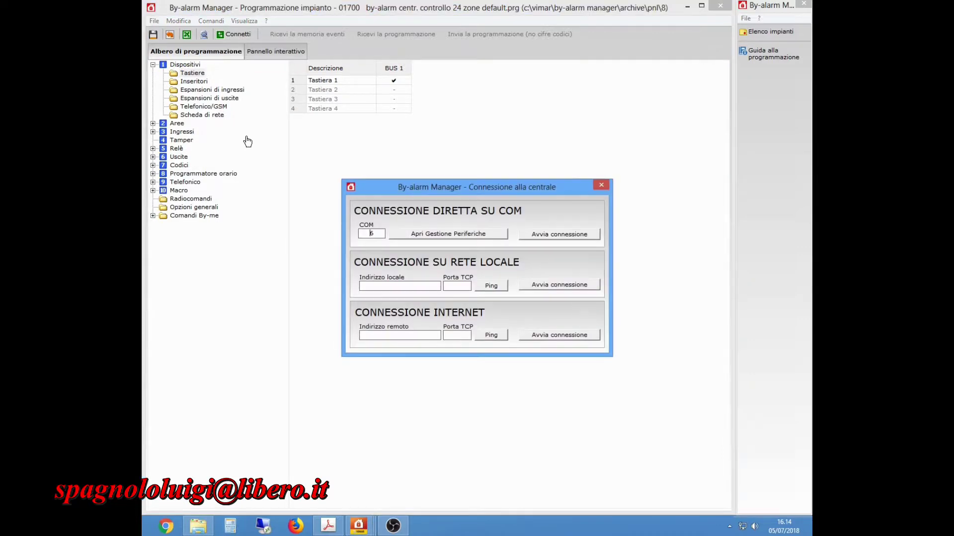
left_click(417, 238)
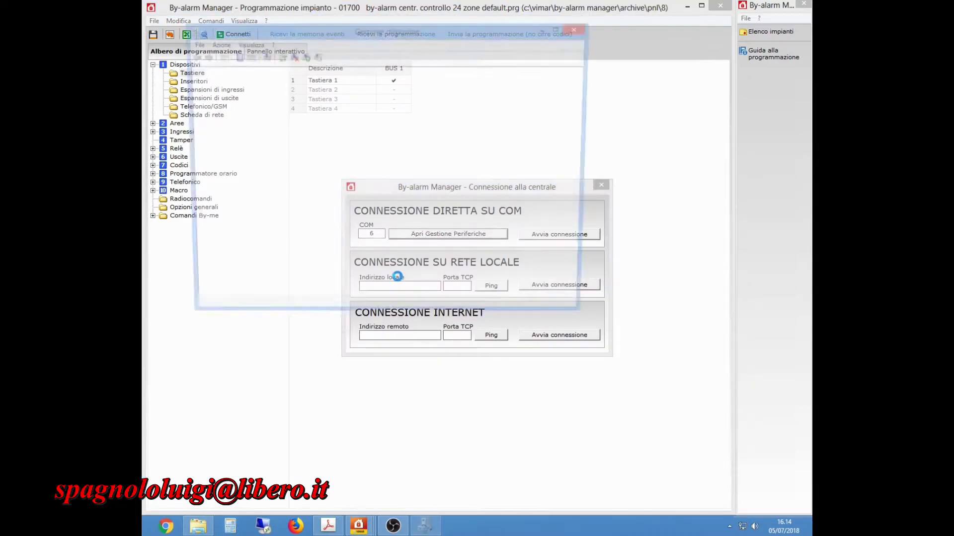
Confirm the Prolific USB-to-Serial adapter is on COM6, then set COM port 6 for the connection.
double_click(219, 194)
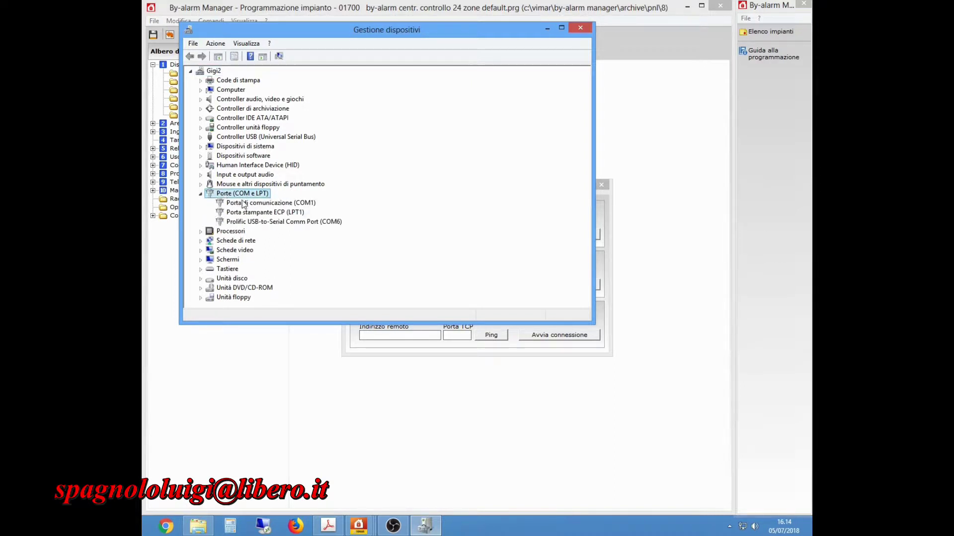
left_click(296, 222)
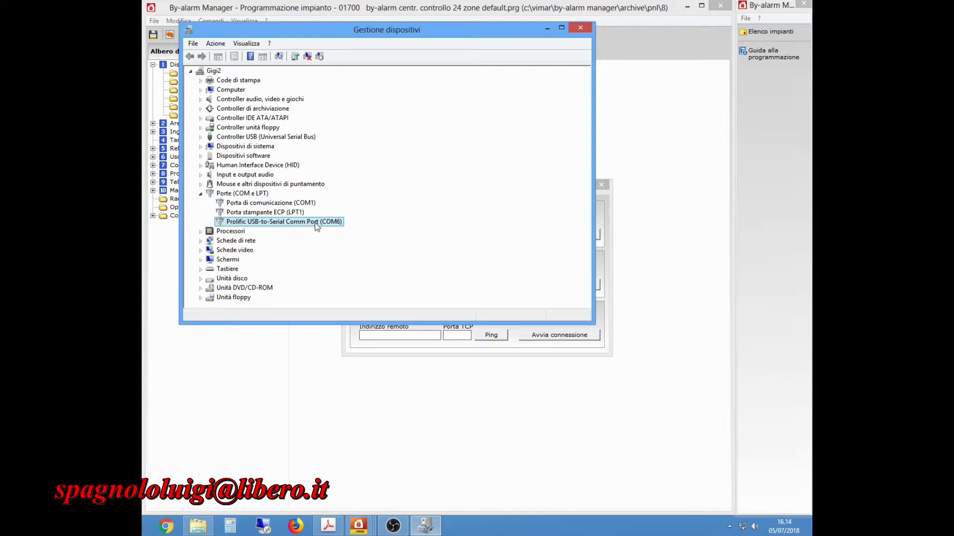
left_click(581, 28)
double_click(370, 234)
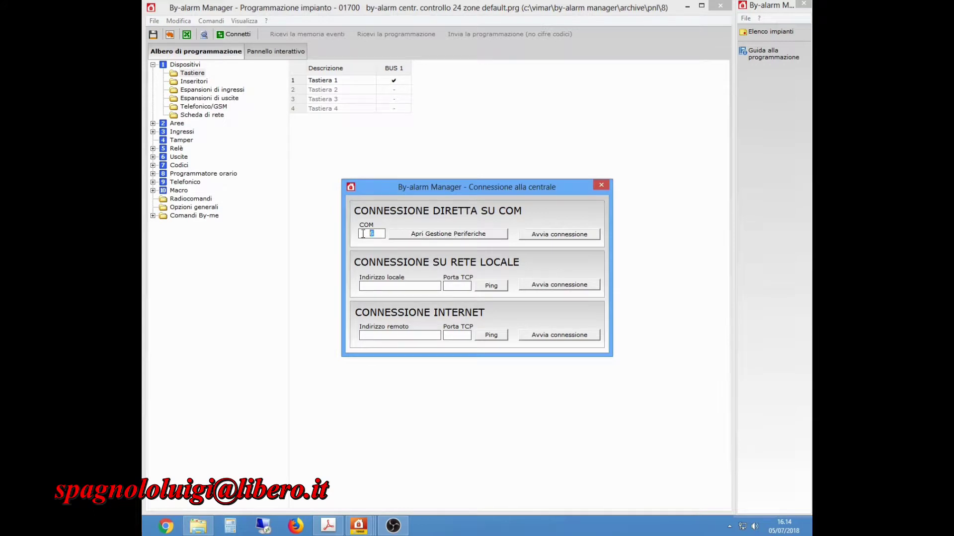
Connect to the panel over COM 6 and keep Tastiera 1 enabled on BUS 1.
left_click(560, 237)
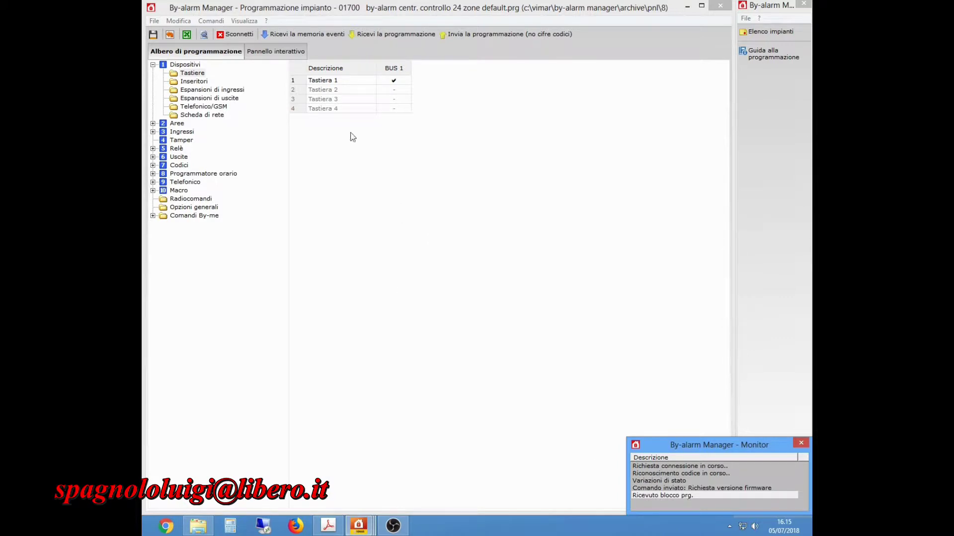
left_click(194, 74)
left_click(393, 81)
left_click(393, 82)
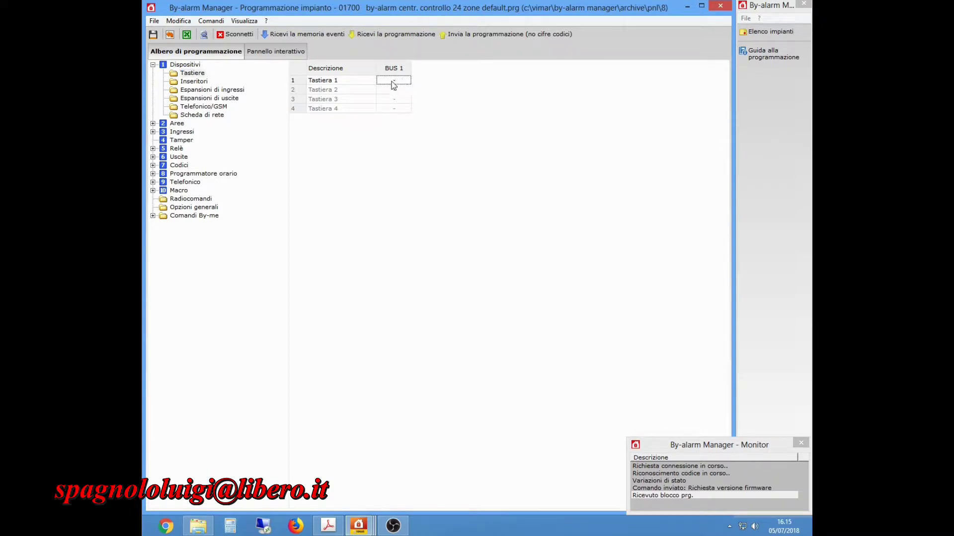
Enable Inseritore 1 on BUS 1 with its LEDs, and Esp. ingr. 01 on BUS 1.
left_click(193, 82)
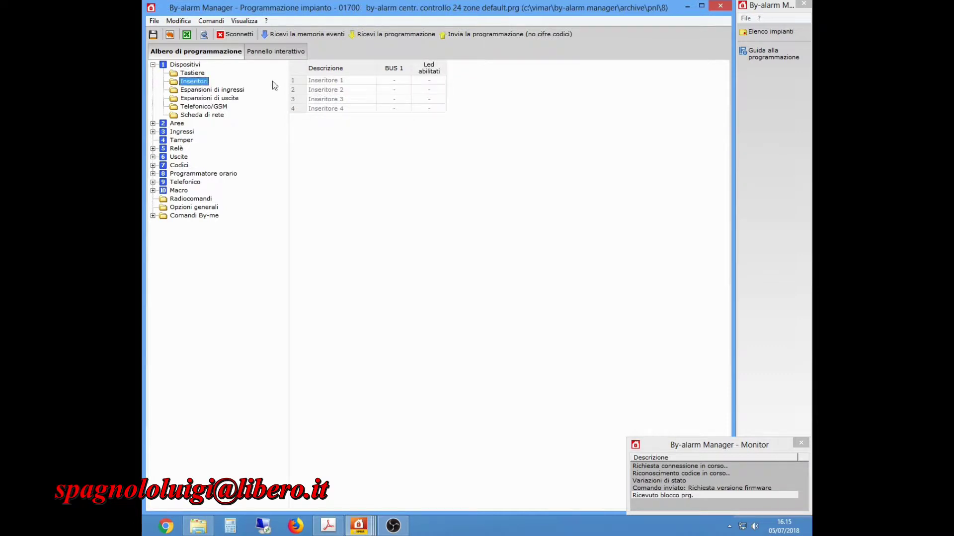
left_click(394, 82)
left_click(430, 81)
left_click(431, 80)
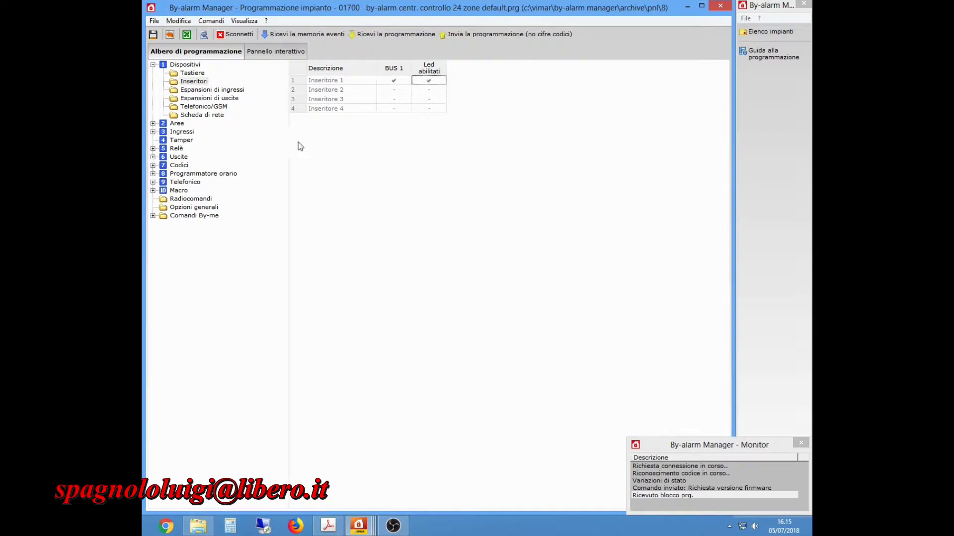
left_click(208, 91)
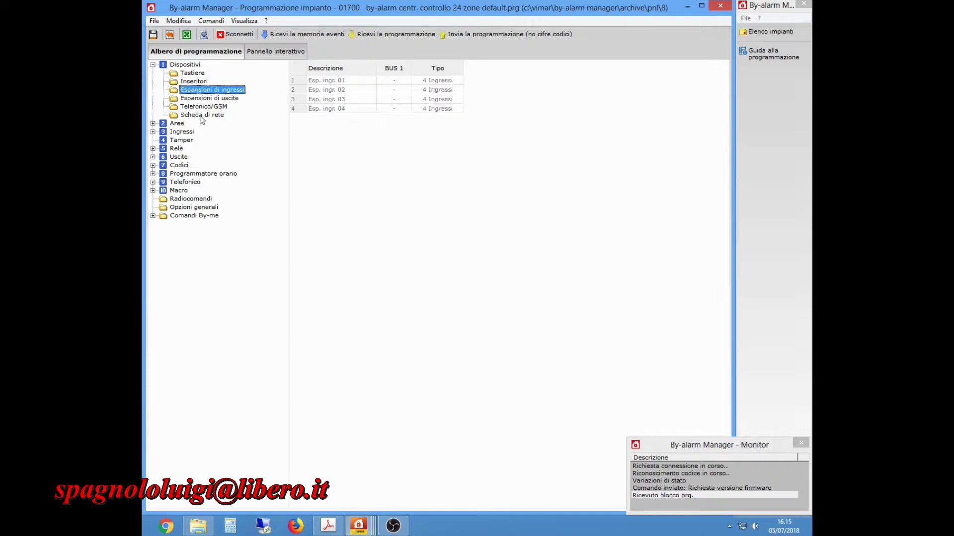
left_click(393, 80)
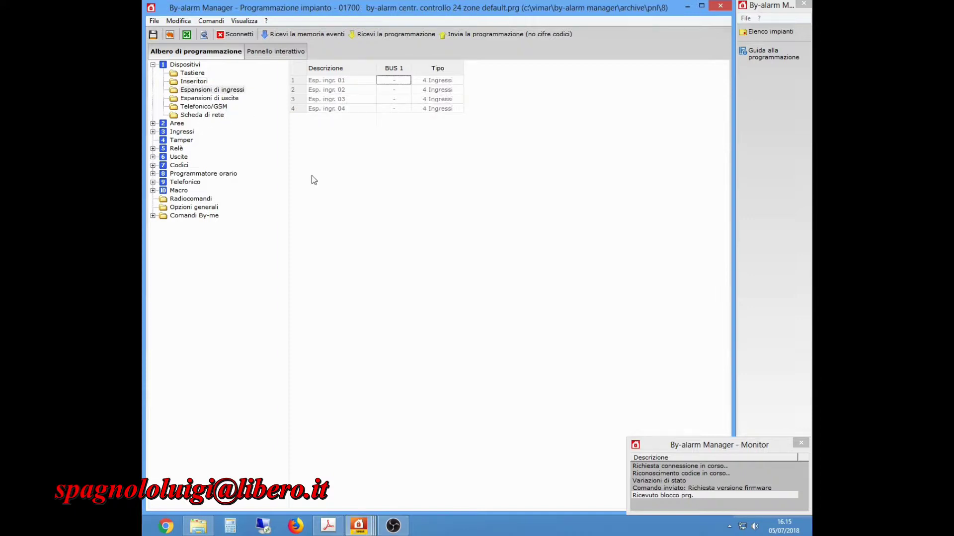
left_click(393, 81)
Review the expansion, inserter and keypad lists, ending on the Telefonico/GSM settings.
left_click(207, 99)
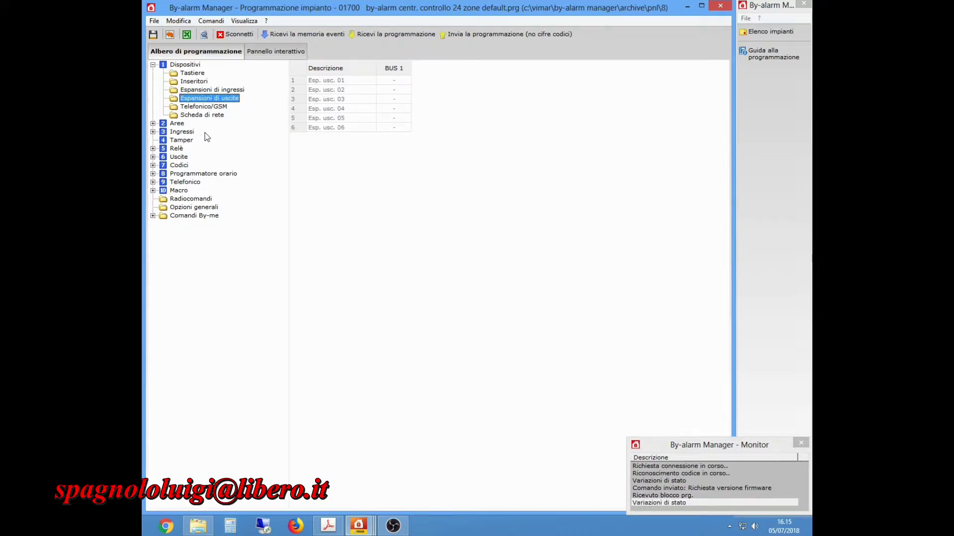
left_click(202, 92)
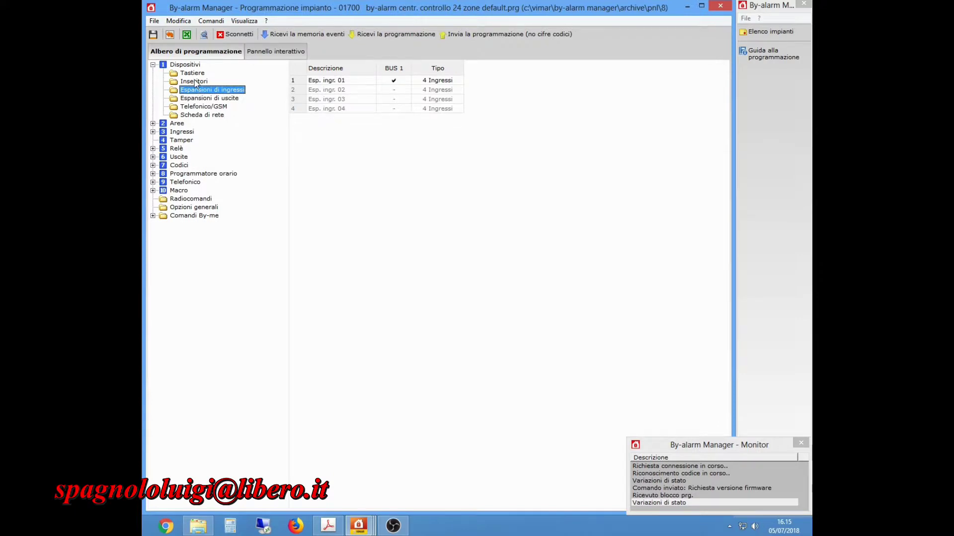
left_click(196, 82)
left_click(193, 75)
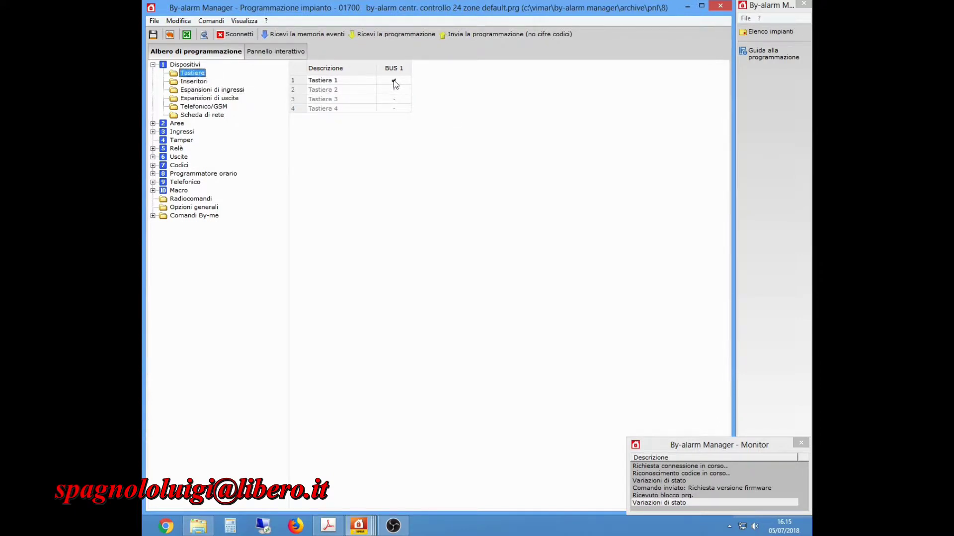
left_click(193, 82)
left_click(201, 91)
left_click(203, 99)
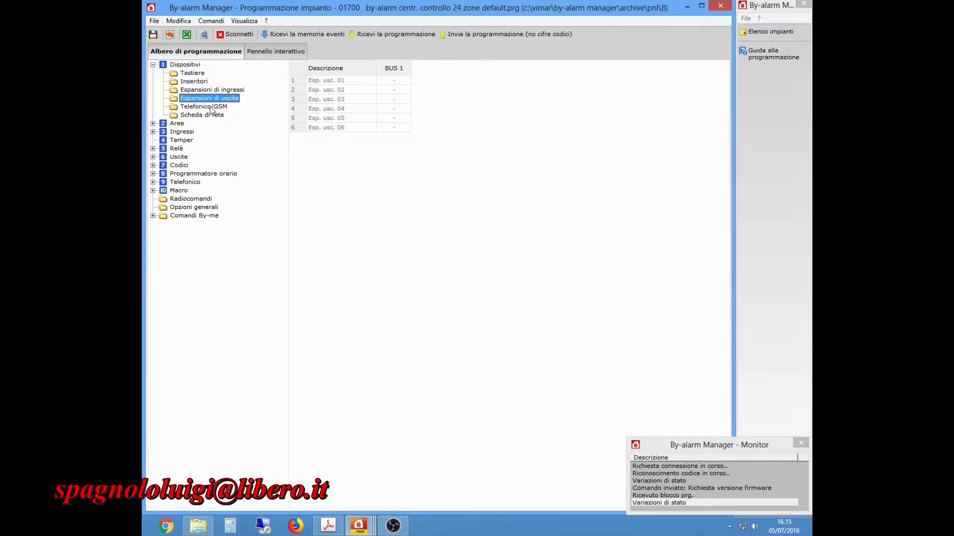
left_click(212, 108)
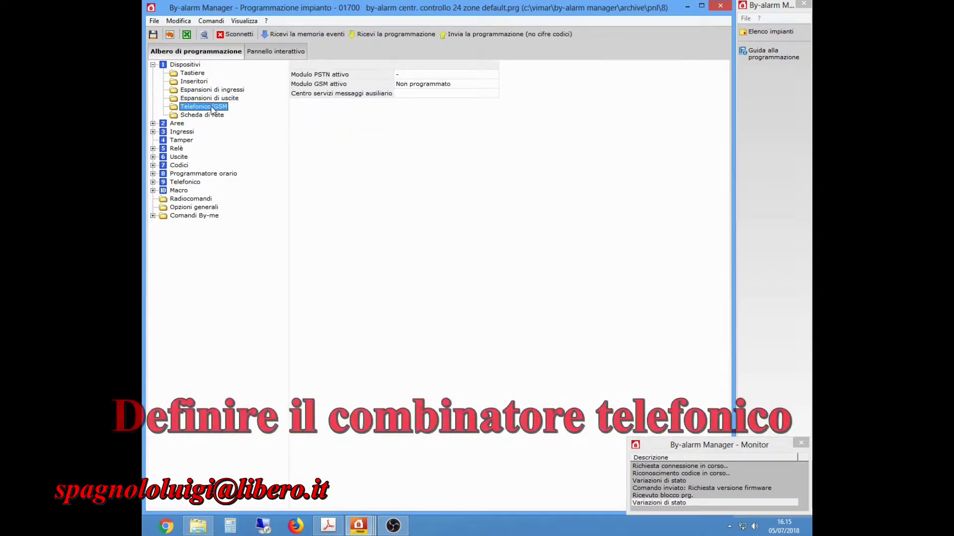
Set the active GSM module to WIND after trying VODAFONE and TIM.
left_click(433, 84)
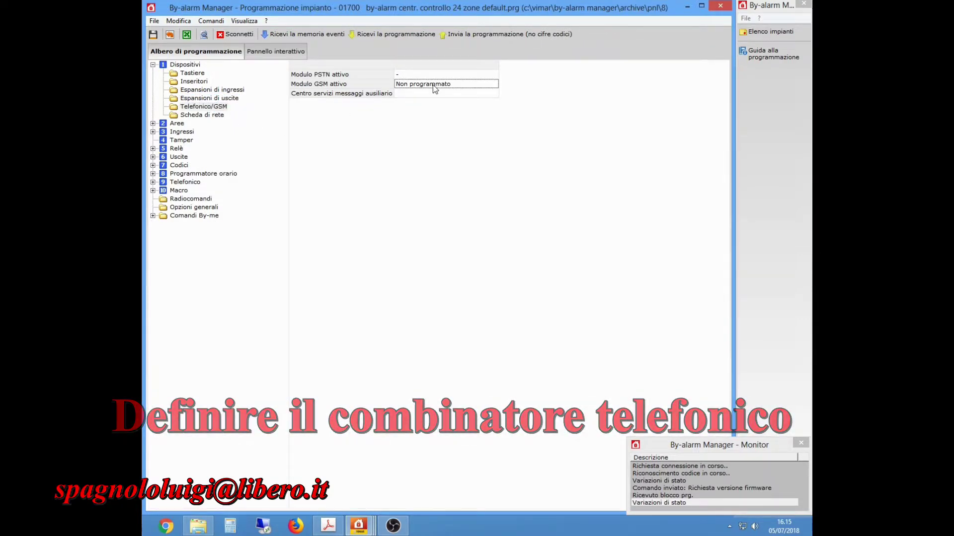
left_click(433, 84)
left_click(399, 217)
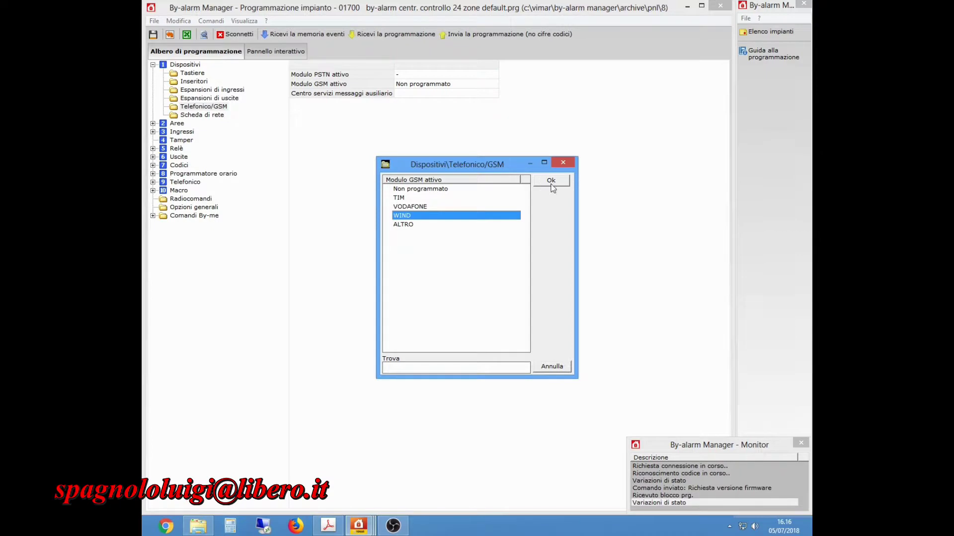
left_click(428, 207)
left_click(422, 197)
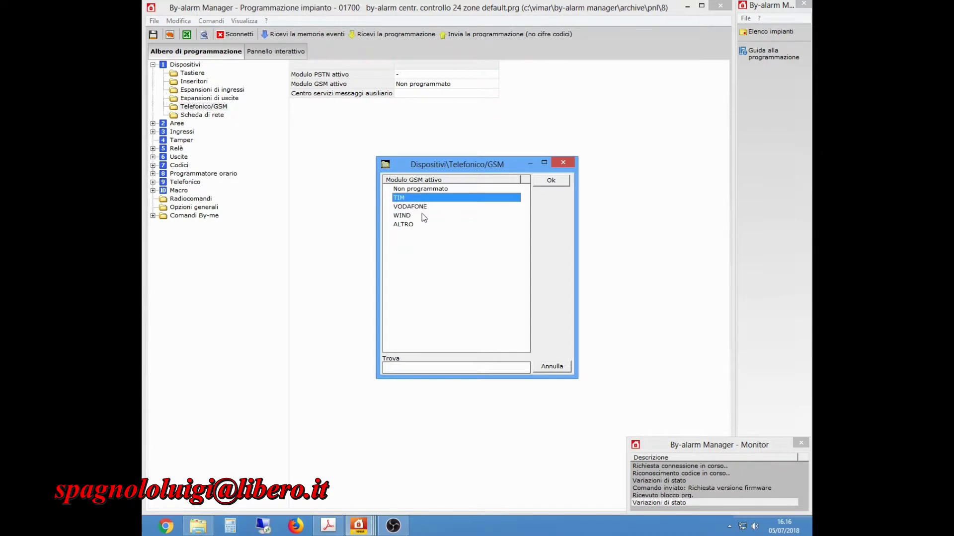
left_click(421, 215)
left_click(551, 180)
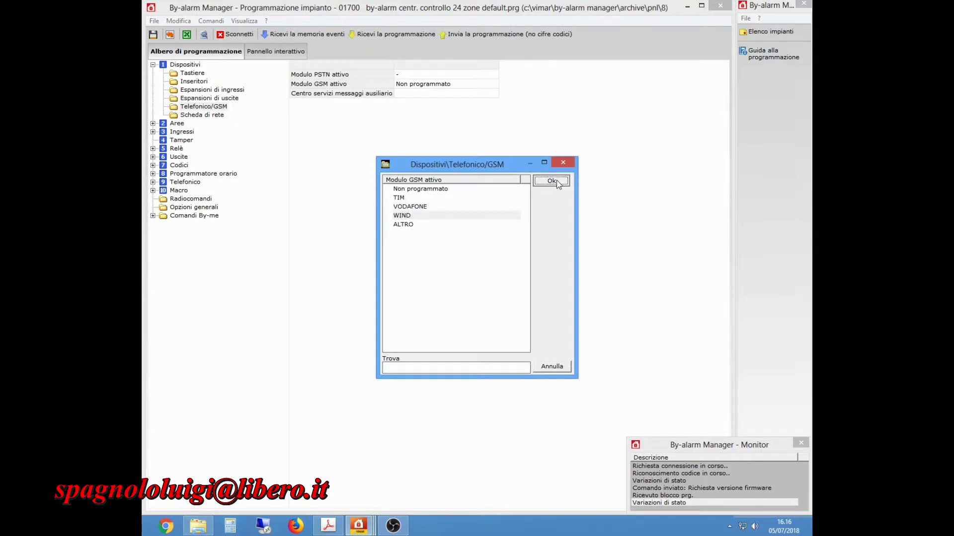
Change the active GSM module back to Non programmato.
double_click(440, 86)
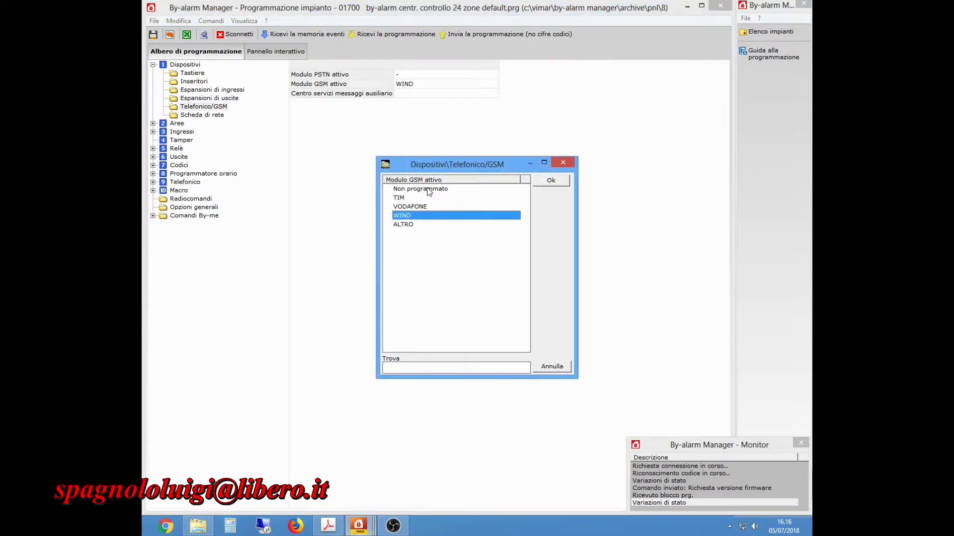
left_click(428, 189)
left_click(549, 182)
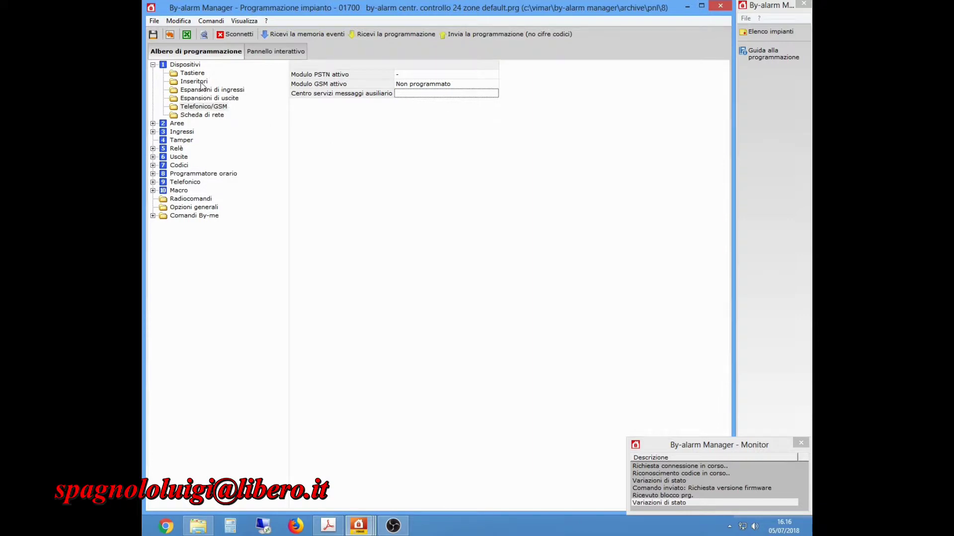
Browse the network card, expansion, inserter and keypad lists, then download the event memory.
left_click(200, 116)
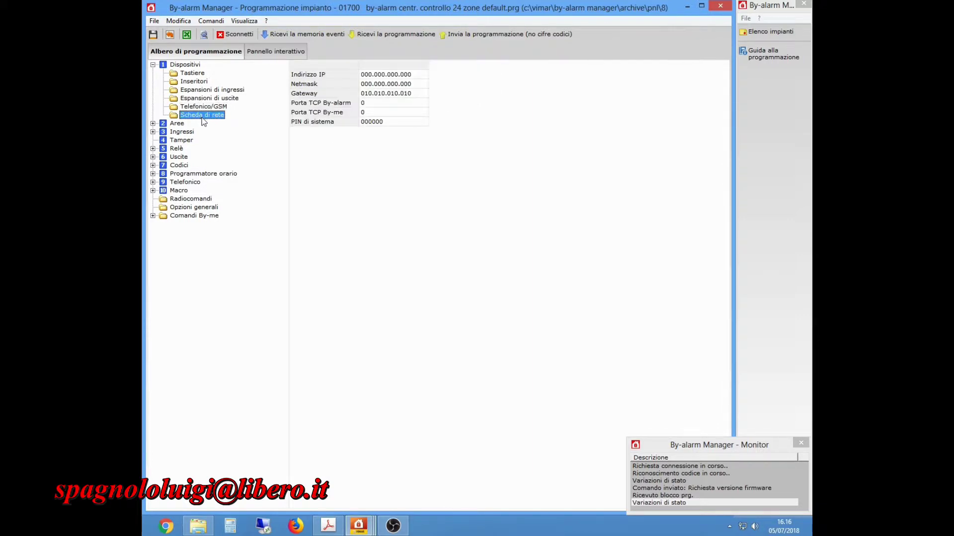
left_click(204, 108)
left_click(208, 100)
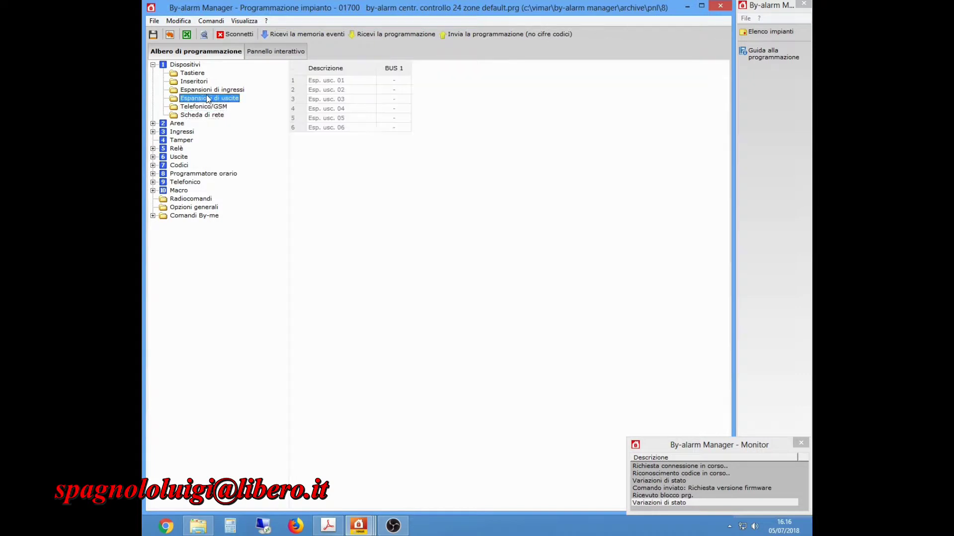
left_click(203, 91)
left_click(196, 82)
left_click(192, 74)
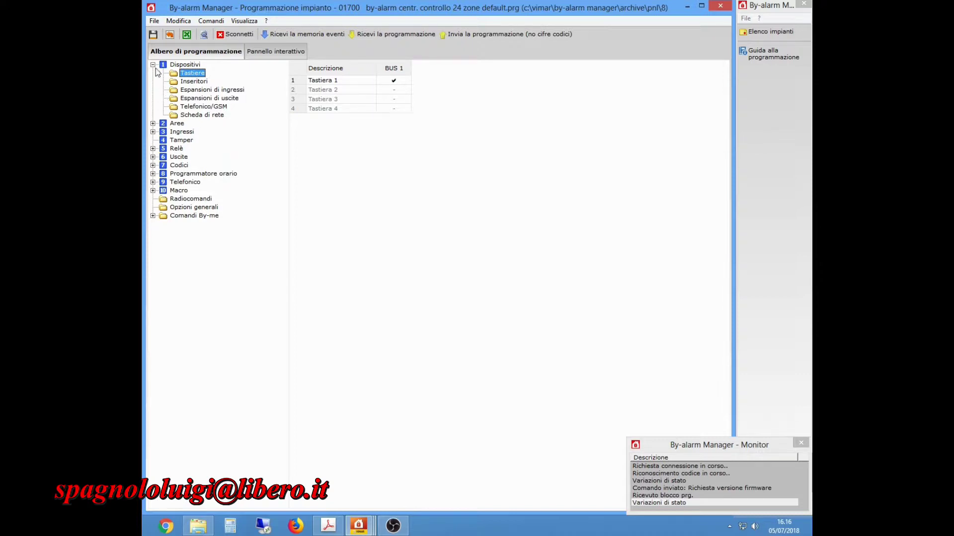
left_click(307, 35)
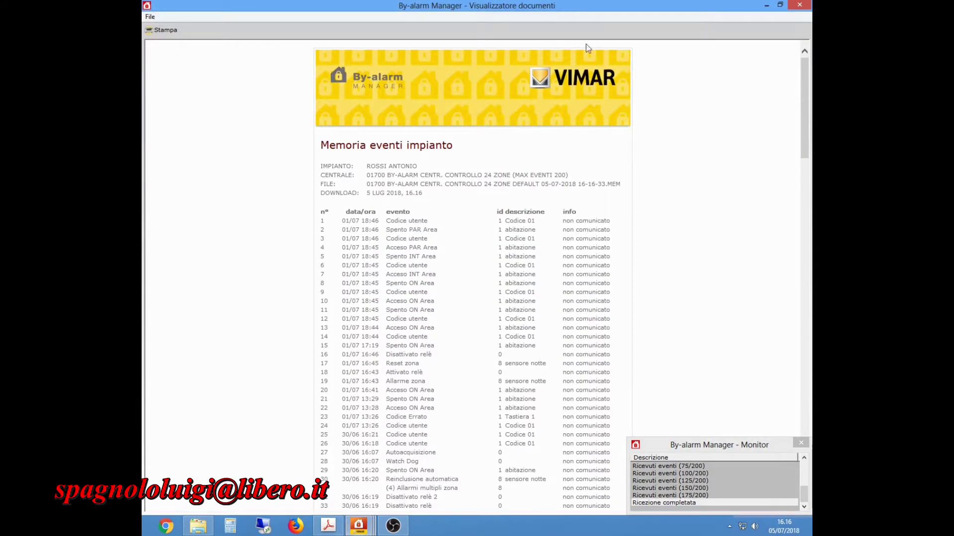
Close the event memory report and receive the full programming from the 01700 panel.
left_click(800, 6)
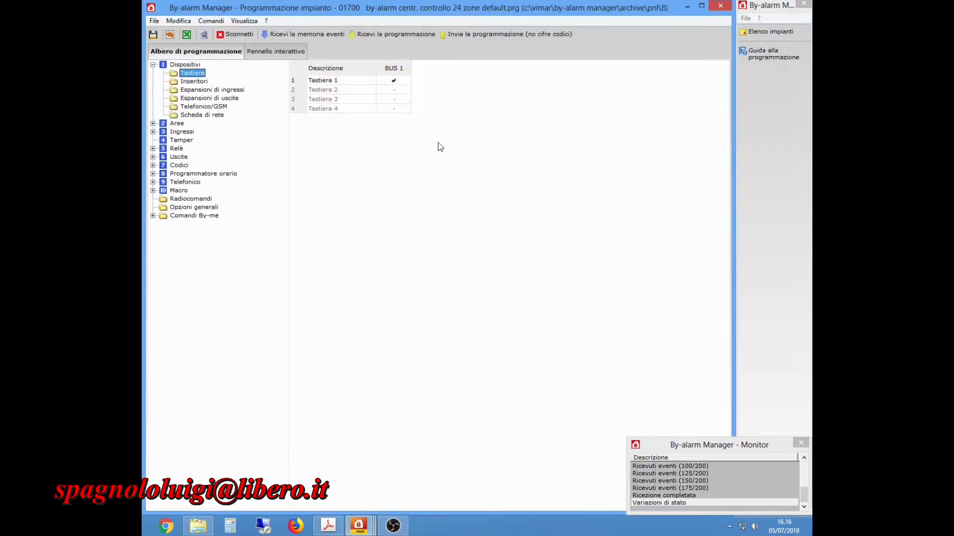
left_click(383, 34)
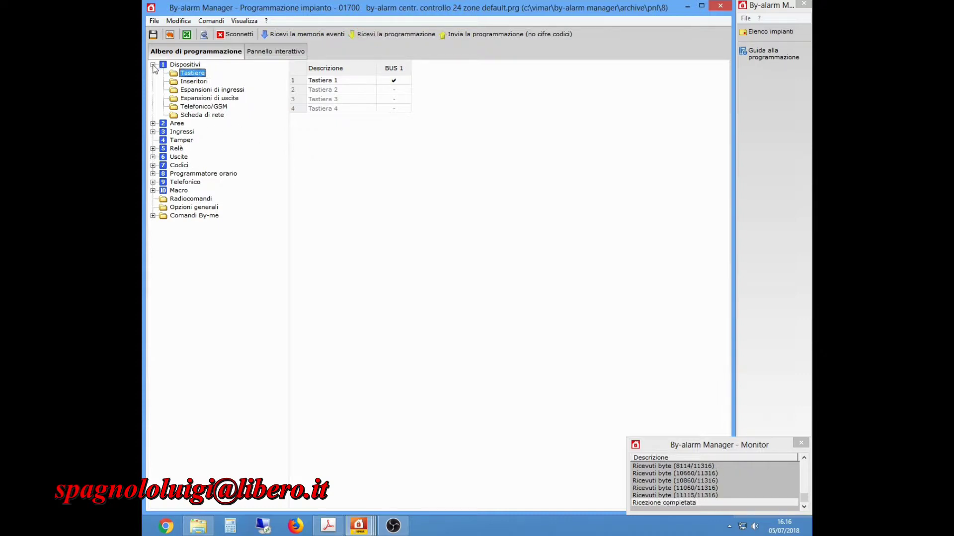
Step through Inseritori, both expansion lists, Telefonico/GSM and Scheda di rete, then collapse Dispositivi.
left_click(195, 83)
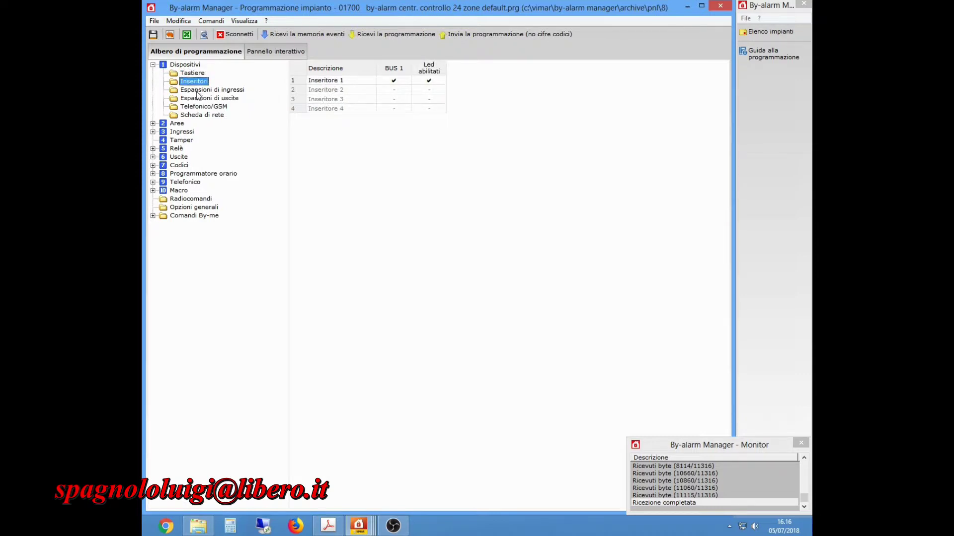
left_click(198, 92)
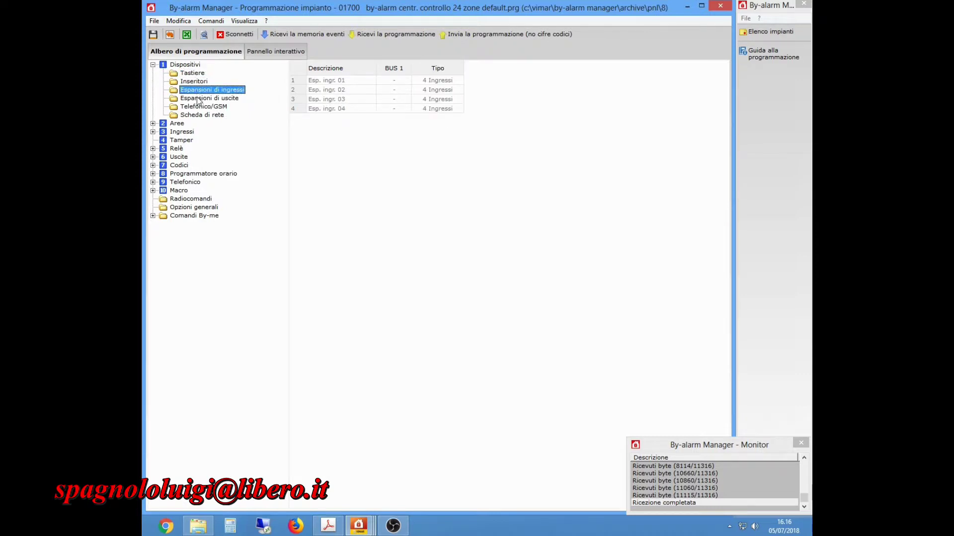
left_click(197, 99)
left_click(198, 107)
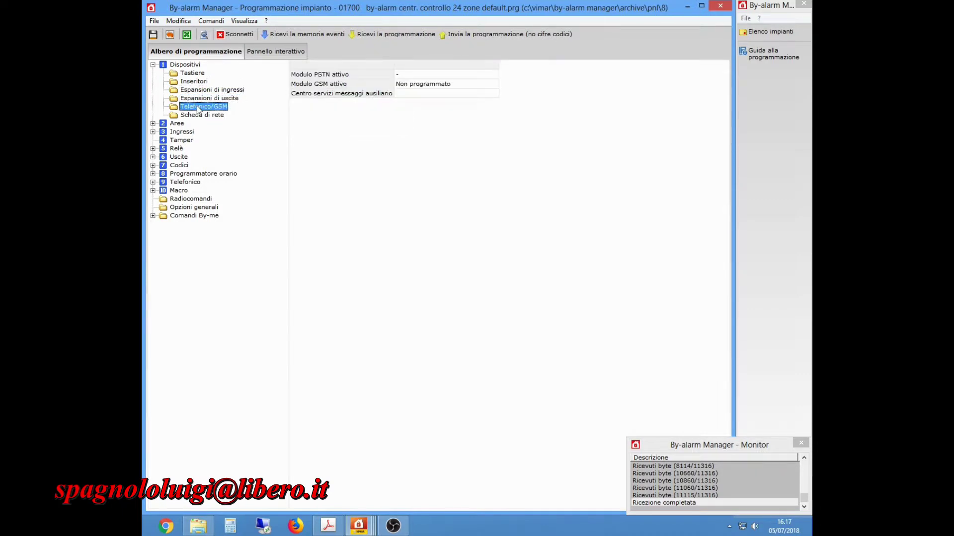
left_click(197, 115)
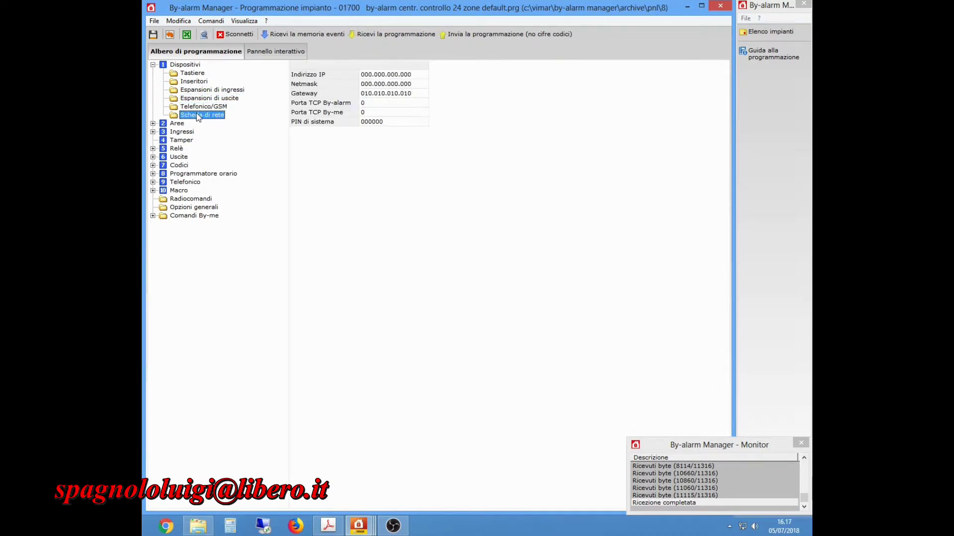
left_click(153, 65)
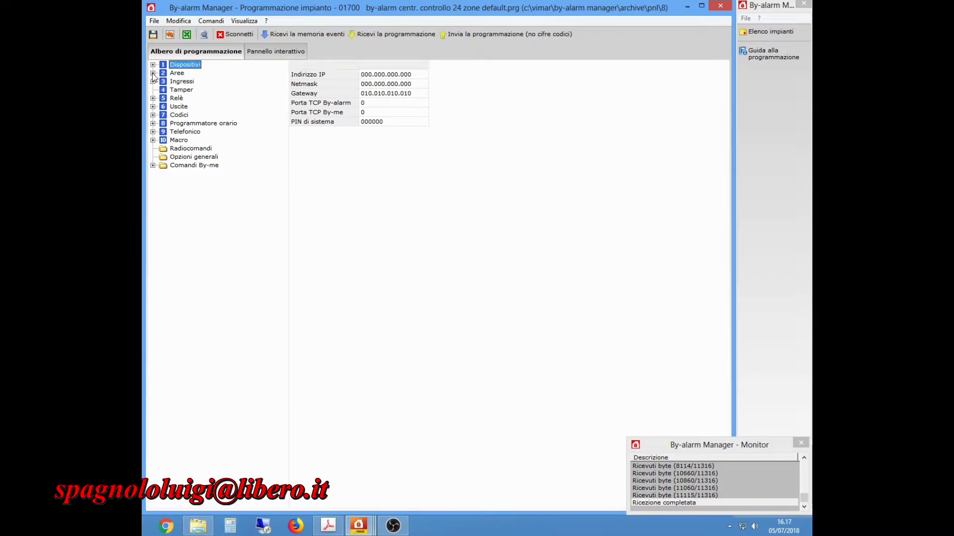
Expand Aree and select the Abitazione area name text under Stringhe.
left_click(153, 73)
left_click(176, 74)
left_click(187, 82)
left_click(321, 76)
left_click(346, 77)
left_click_drag(346, 74, 301, 75)
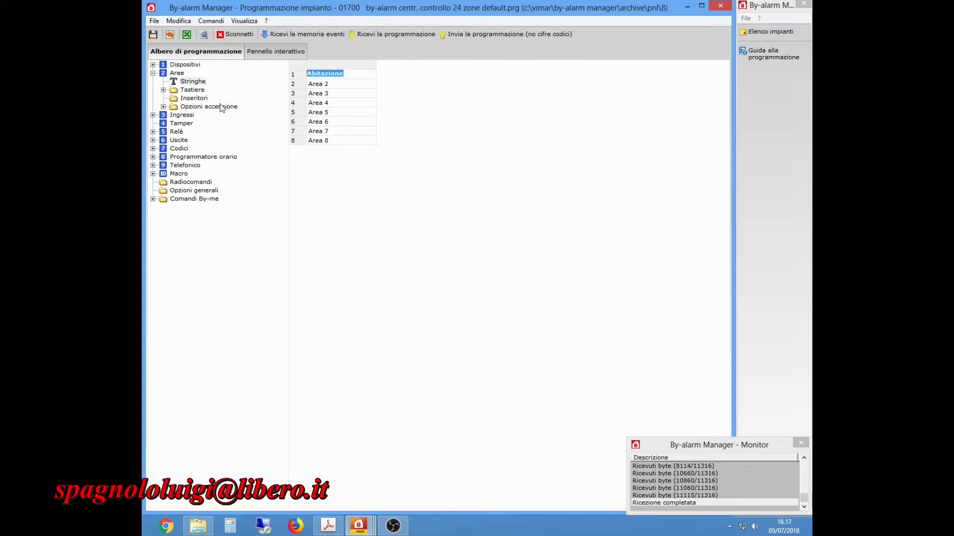
Check Tastiera 1 and Inseritore 1 Abitazione assignments and the keypads' Visione aree option.
left_click(191, 91)
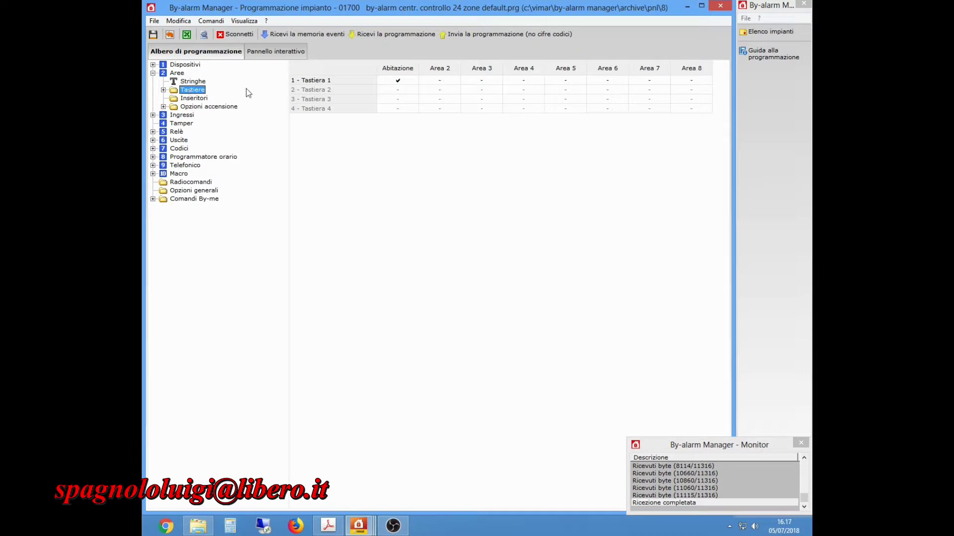
left_click(397, 80)
left_click(164, 90)
left_click(205, 98)
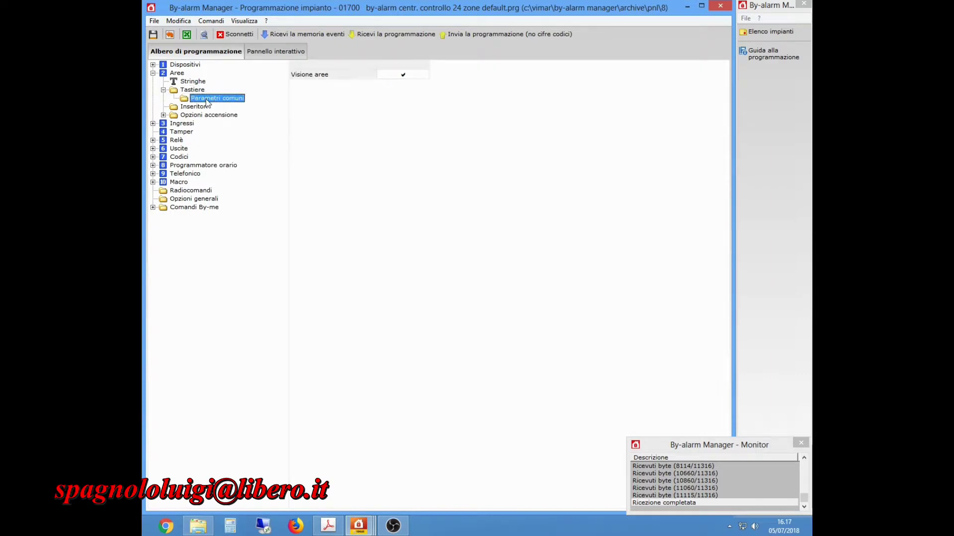
left_click(407, 80)
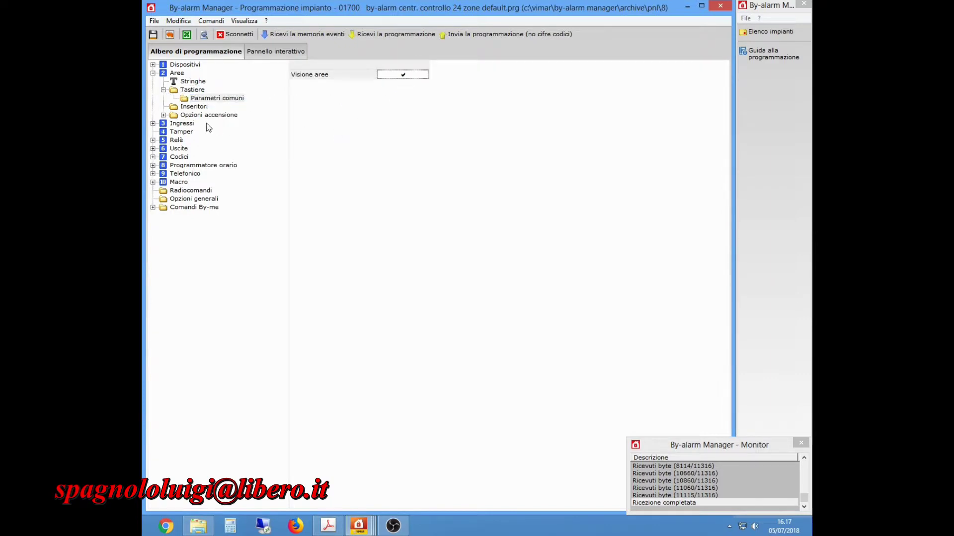
left_click(190, 108)
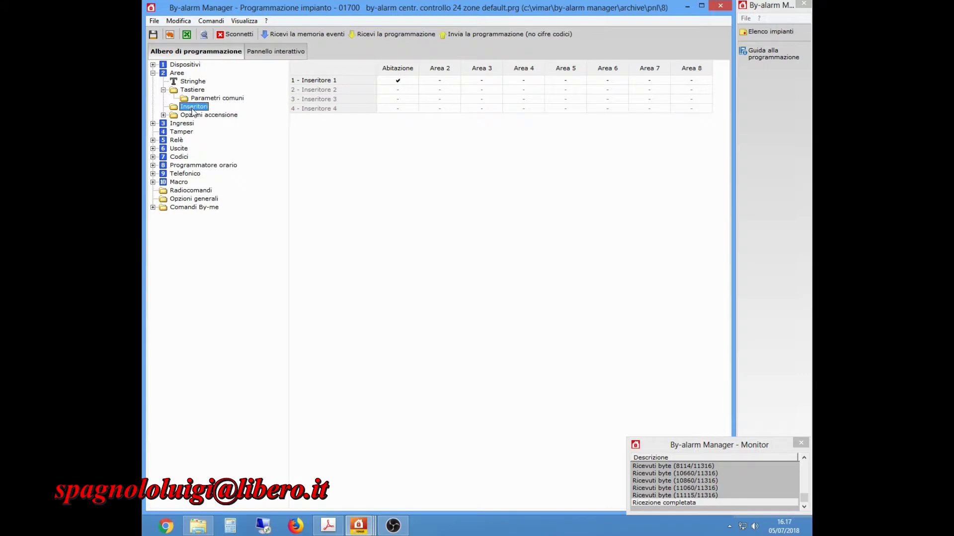
left_click(398, 81)
Open the arming options' common parameters and check the fast disarming option.
left_click(192, 117)
double_click(192, 117)
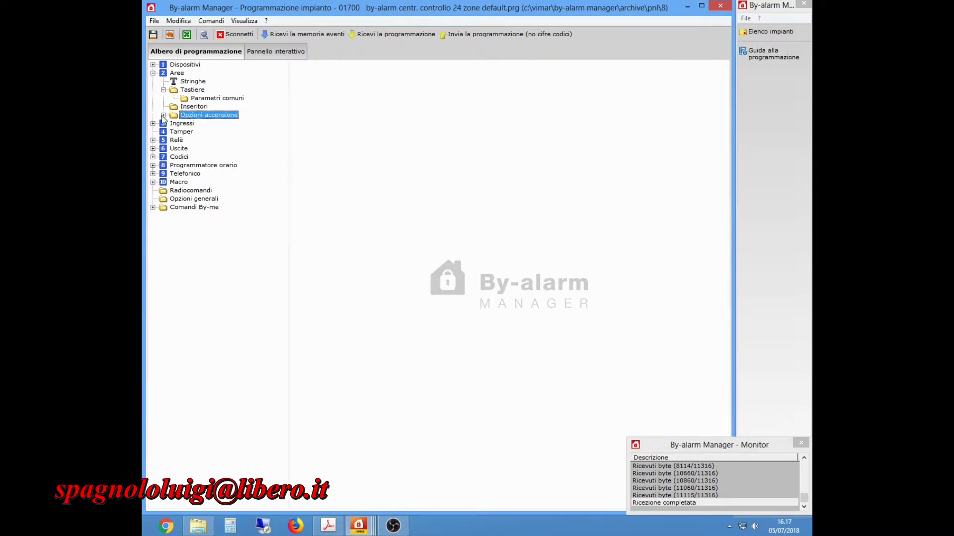
left_click(214, 124)
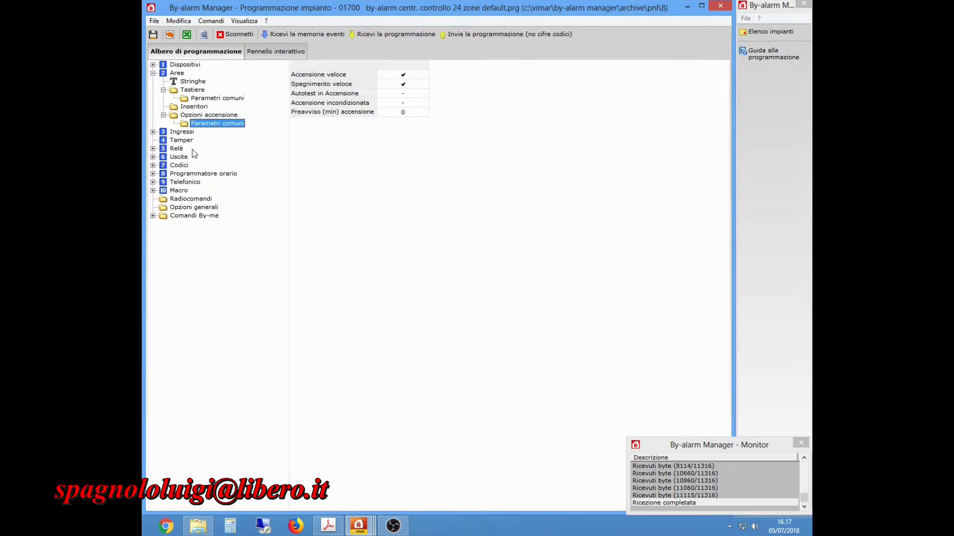
left_click(405, 83)
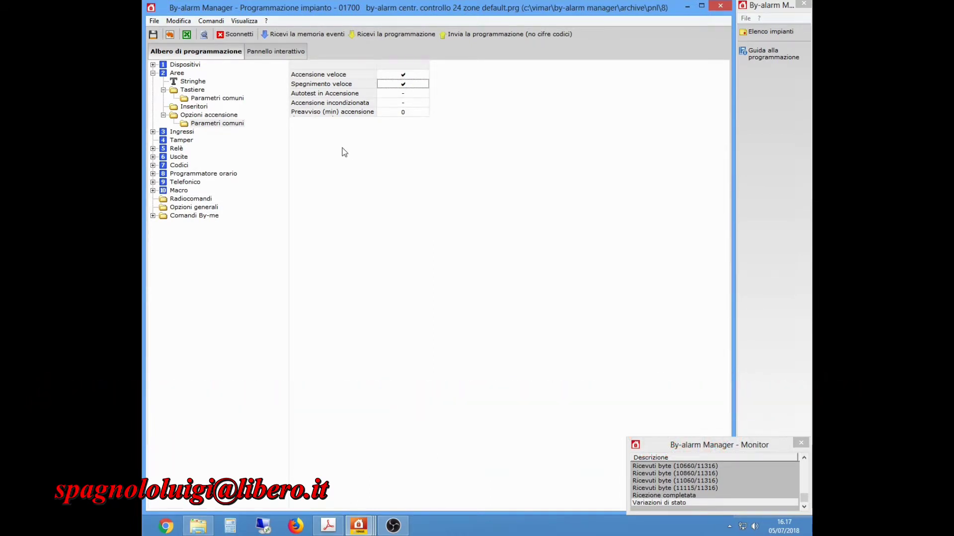
Change input zone 1's description to 'xxx' in the Ingressi list.
left_click(153, 74)
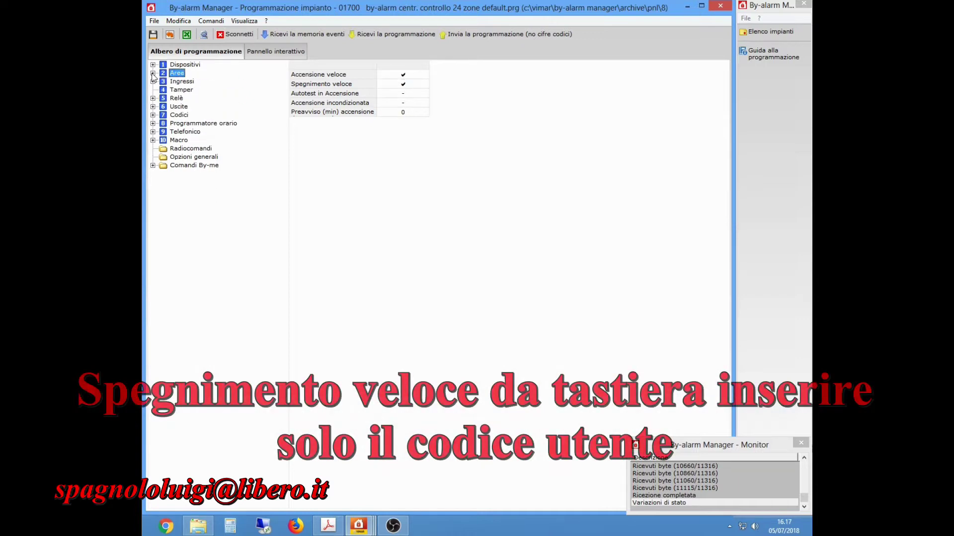
left_click(153, 81)
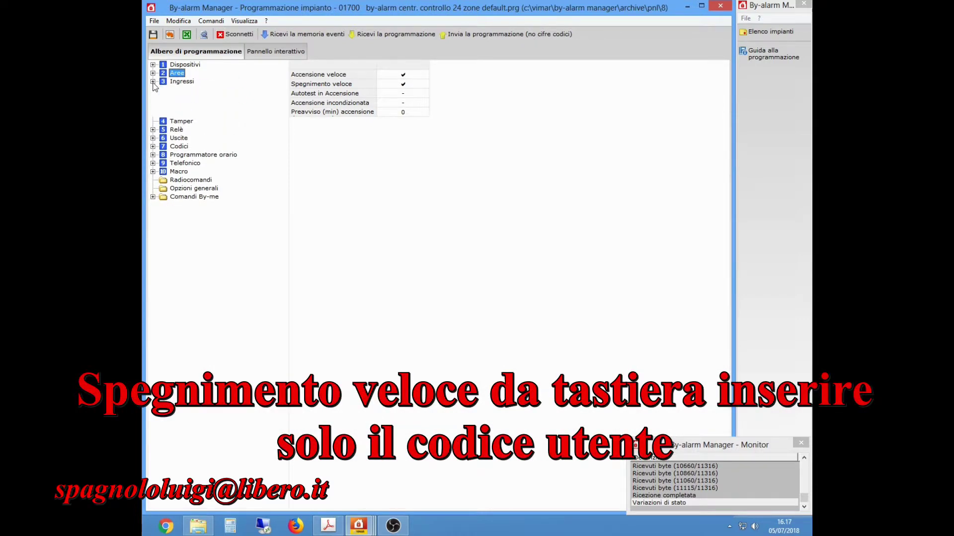
left_click(181, 82)
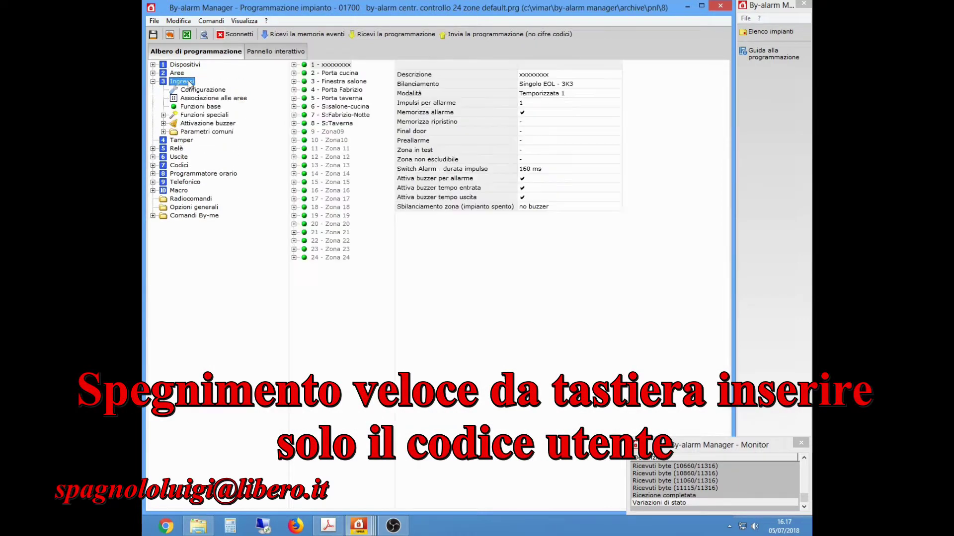
left_click(553, 75)
left_click_drag(553, 74, 476, 75)
type("xxx")
key("Return")
Keep zone 1's Singolo EOL - 3K3 balancing and Temporizzata 1 mode.
left_click(581, 85)
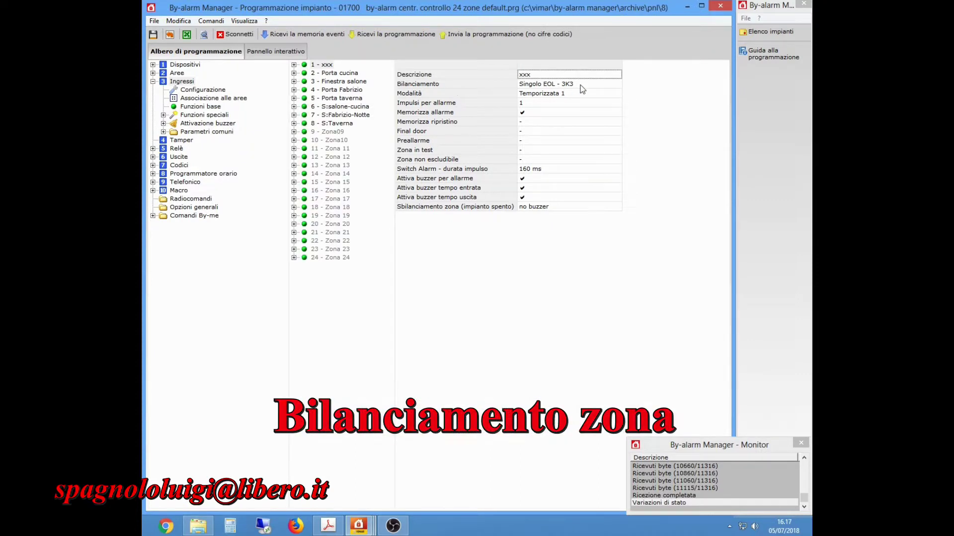
key("Down")
key("Down")
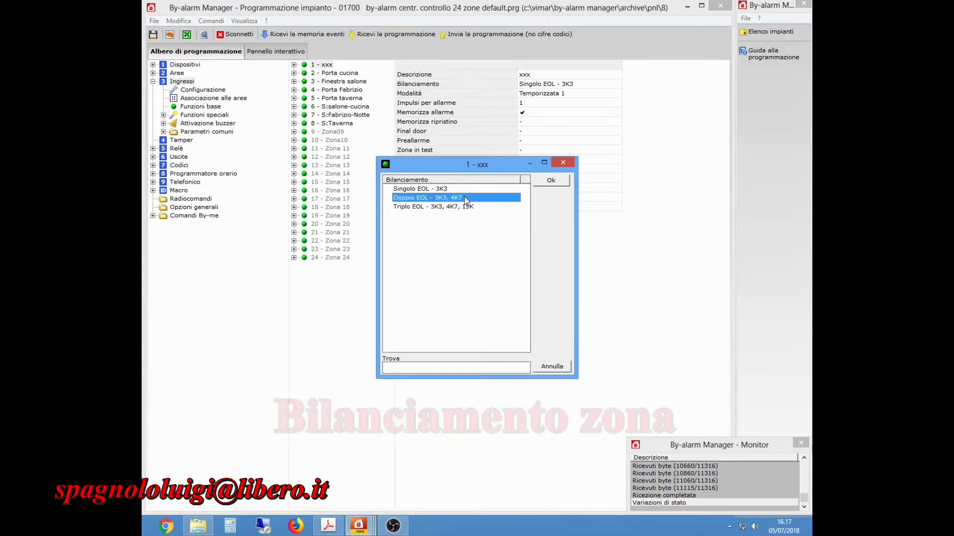
left_click(443, 189)
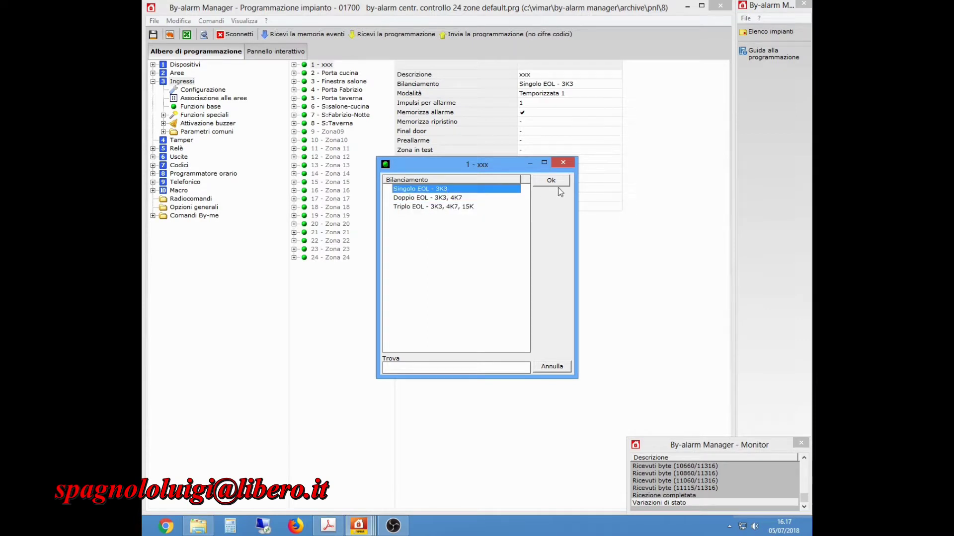
left_click(566, 183)
left_click(556, 94)
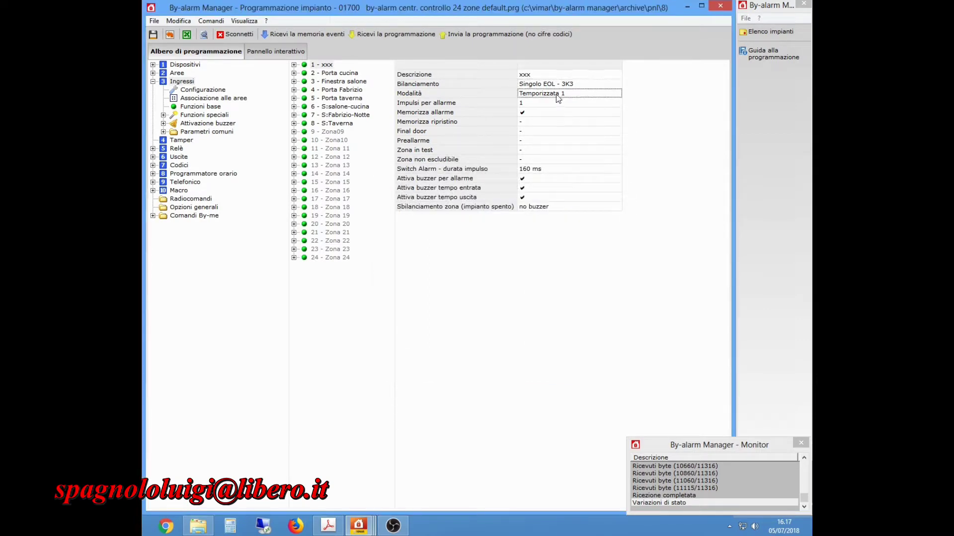
left_click(410, 198)
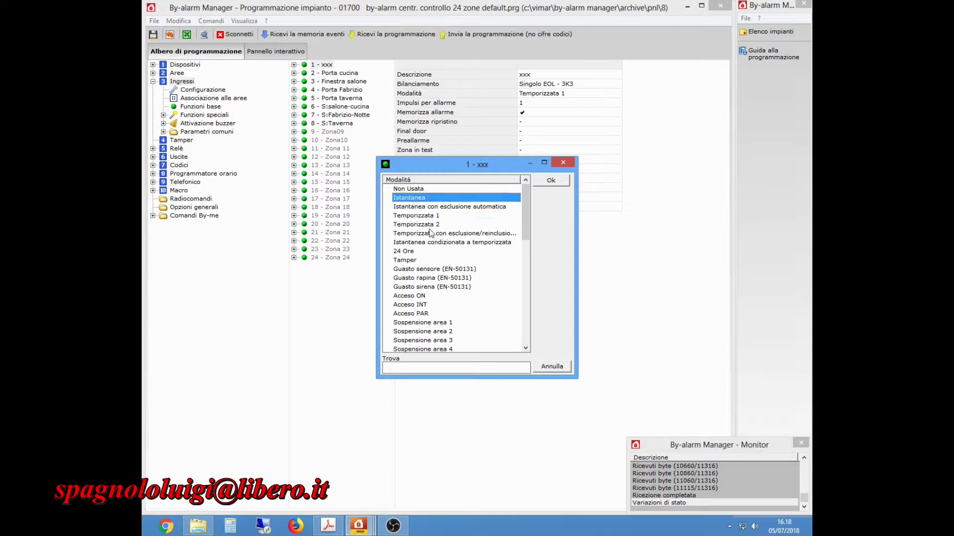
left_click(415, 191)
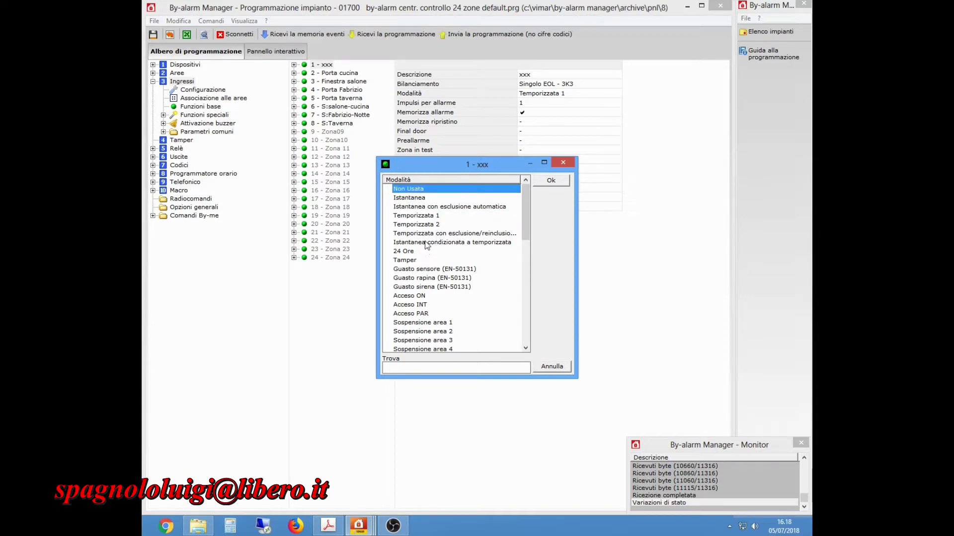
left_click(430, 217)
left_click(551, 182)
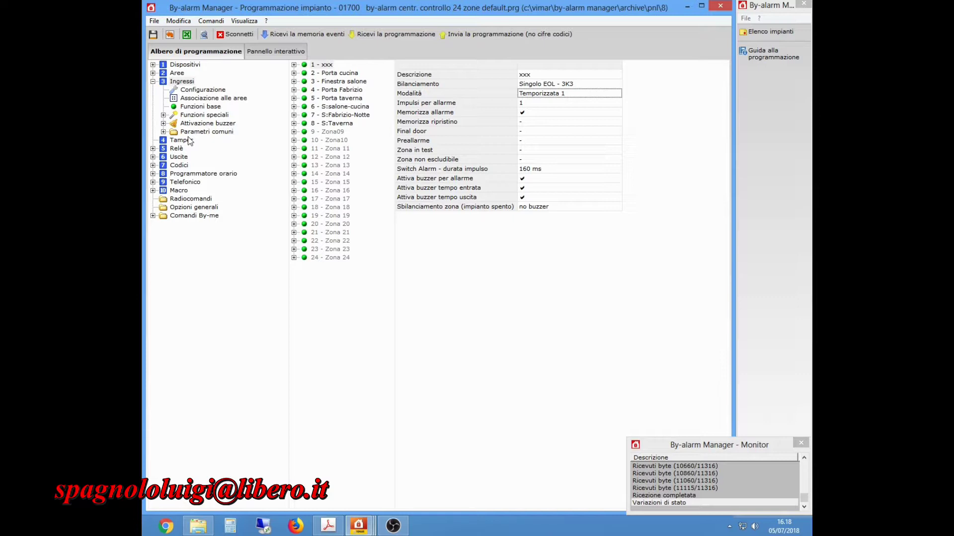
Set Tempo Entrata 1 to 30 s and Tempo Uscita 1 to 20 s.
left_click(163, 131)
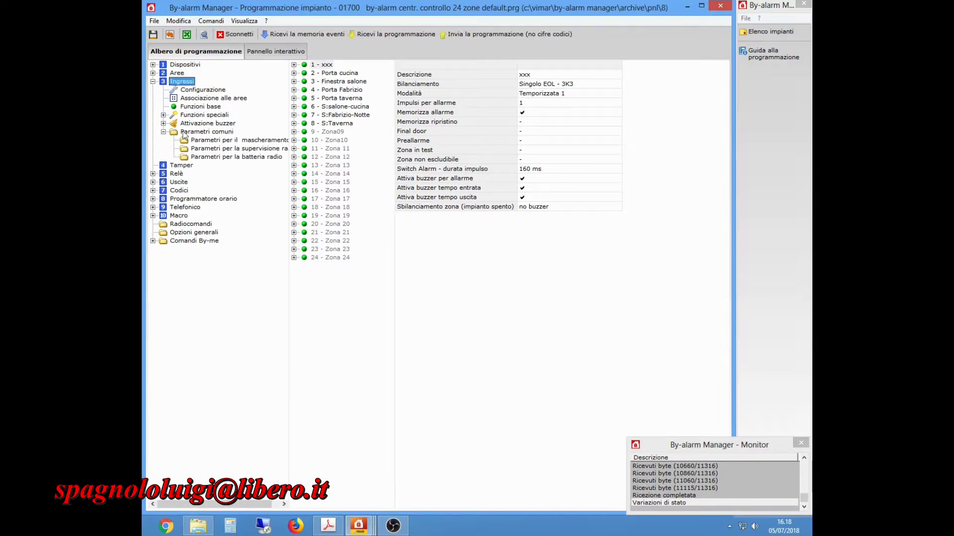
left_click(201, 133)
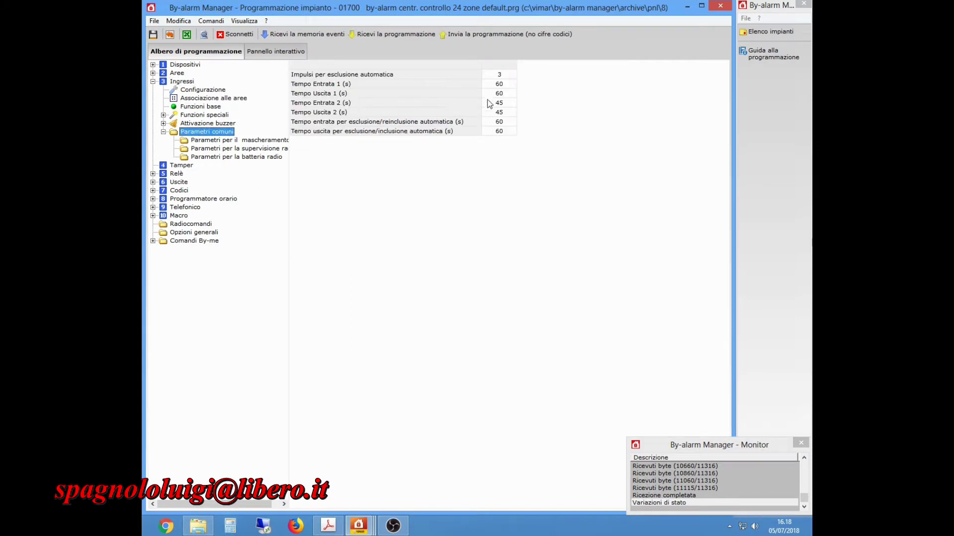
left_click(500, 86)
left_click(501, 84)
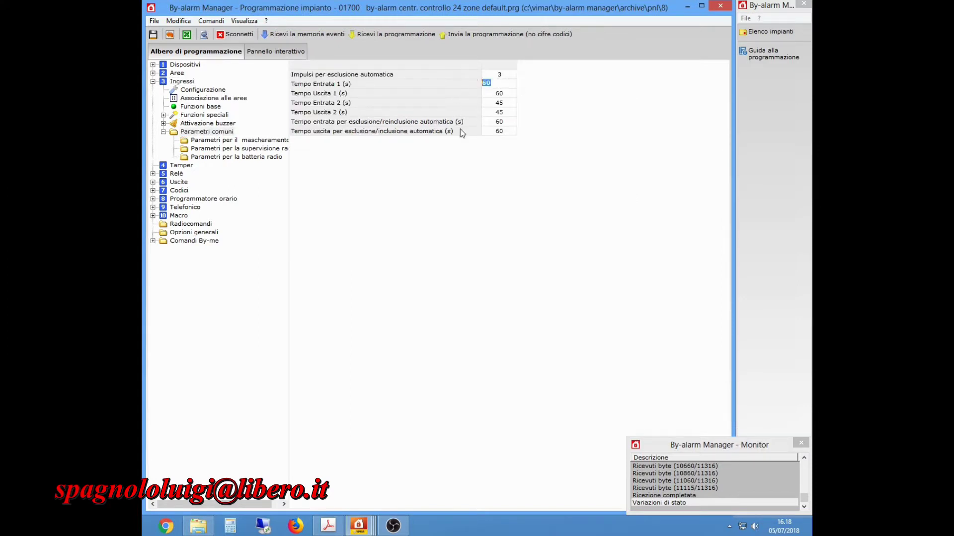
type("3")
double_click(505, 93)
type("20")
key("Return")
Switch zone 1's mode to Temporizzata 2.
left_click(182, 81)
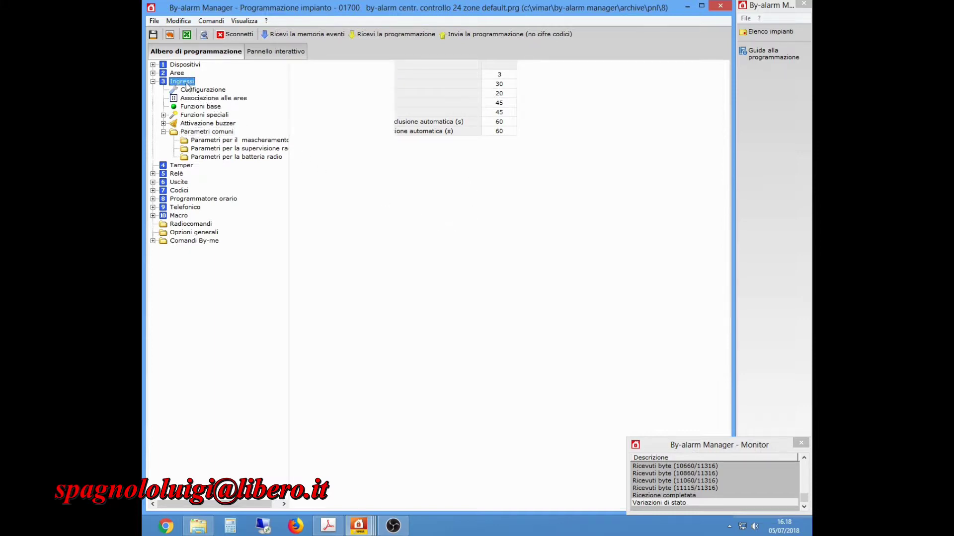
left_click(551, 93)
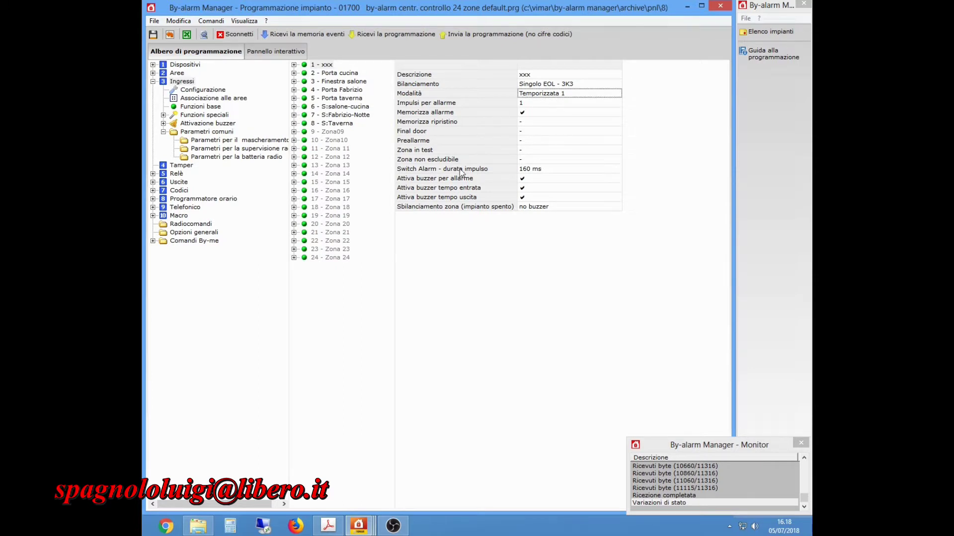
left_click(555, 94)
left_click(417, 225)
left_click(547, 183)
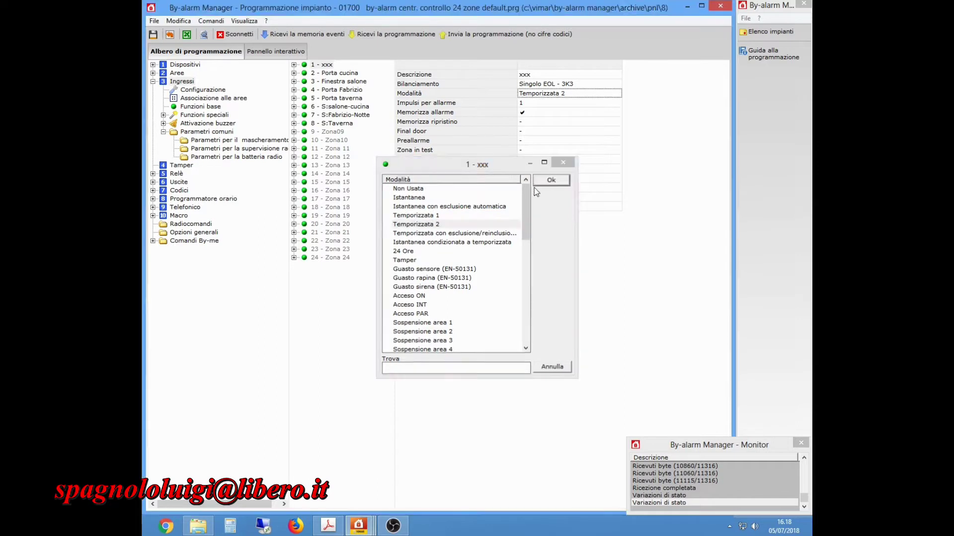
Set Tempo Entrata 2 to 20 s and Tempo Uscita 2 to 15 s.
left_click(211, 132)
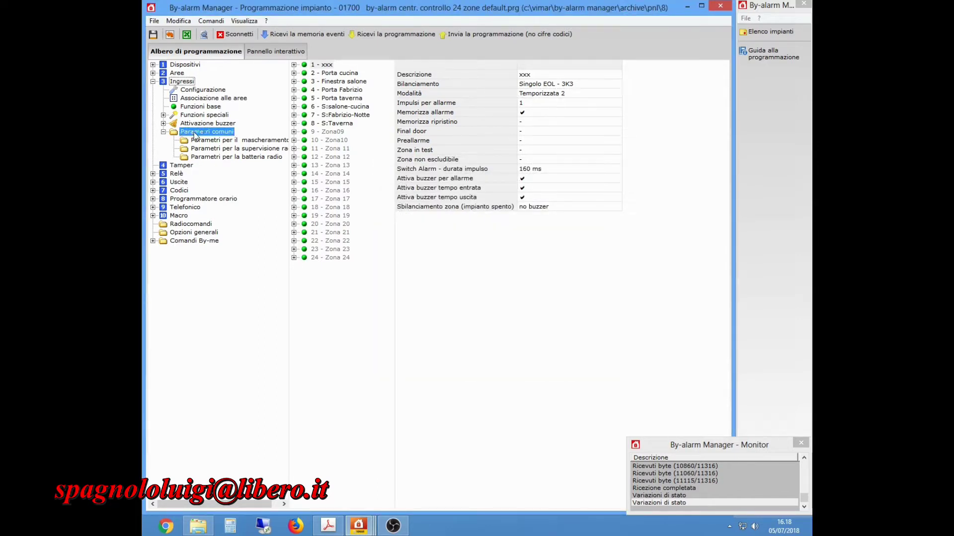
left_click(351, 104)
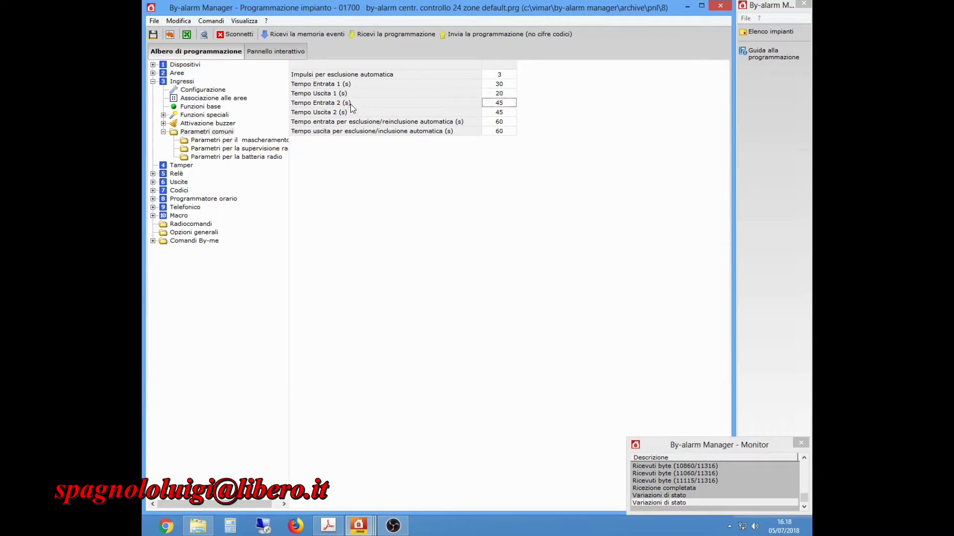
left_click(507, 105)
type("20")
key("Return")
left_click(505, 112)
left_click_drag(504, 112, 462, 111)
type("15")
key("Return")
left_click(186, 82)
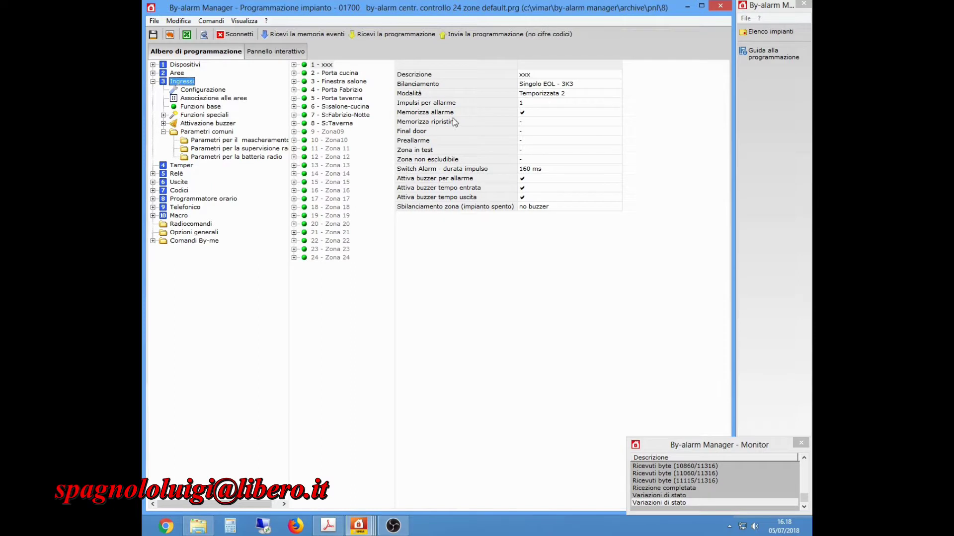
Inspect zone 3 Finestra salone's settings and confirm its 2 ms pulse duration.
left_click(343, 83)
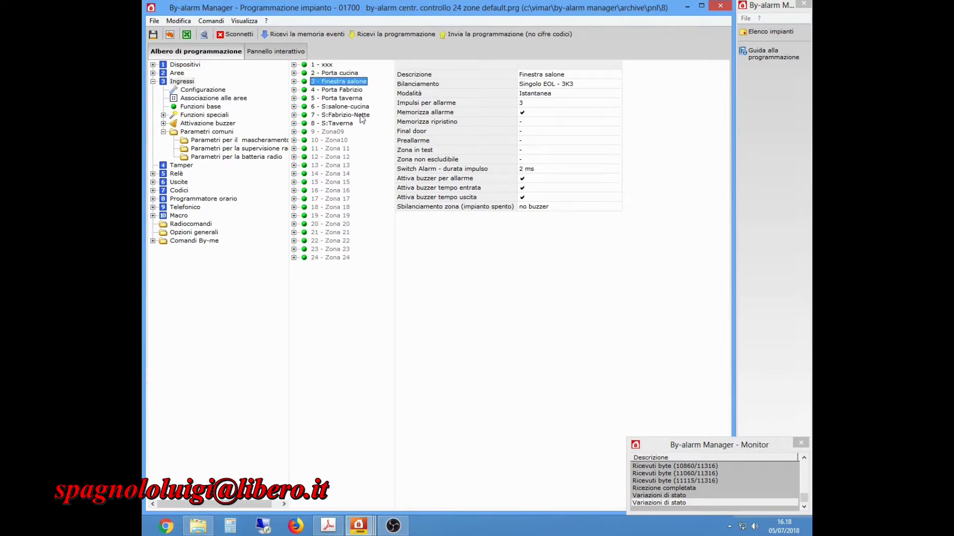
left_click(548, 97)
left_click(552, 87)
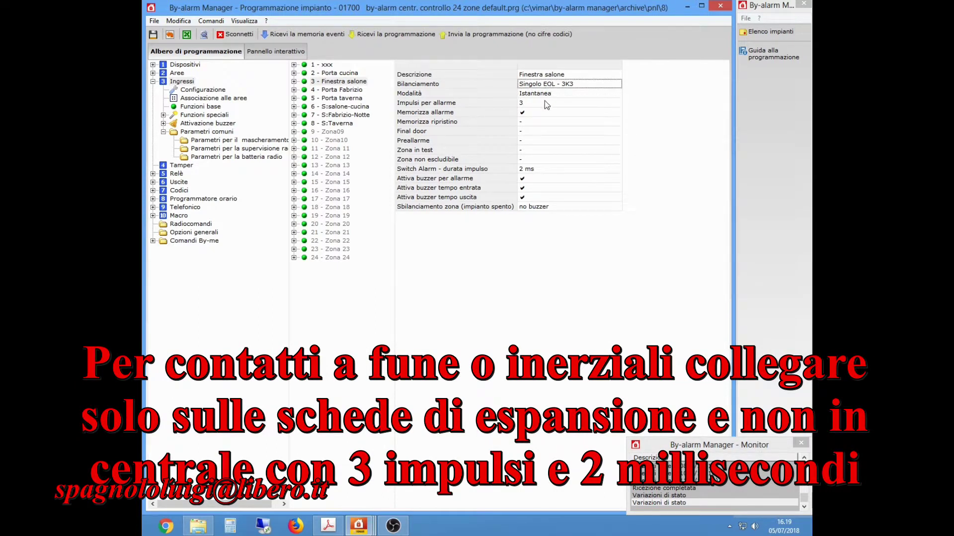
left_click(527, 103)
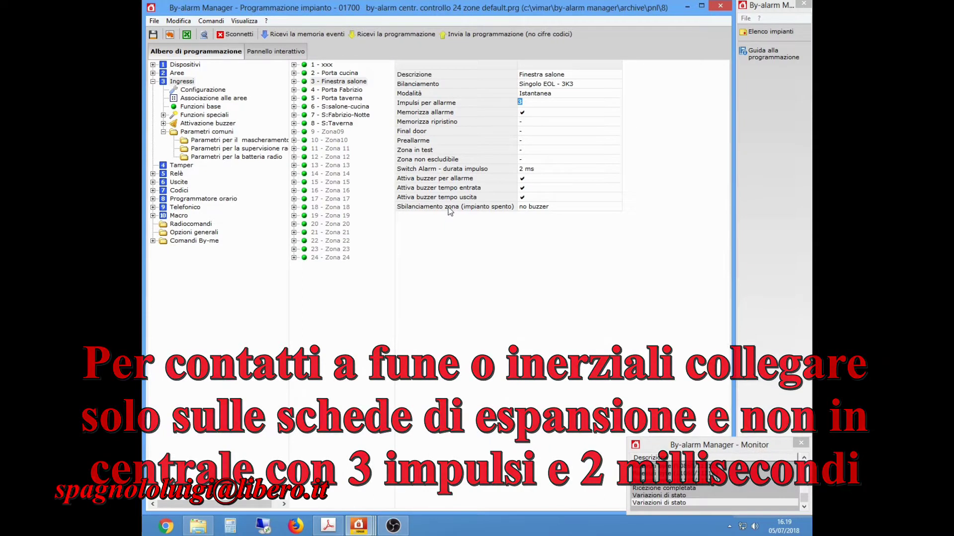
left_click(534, 170)
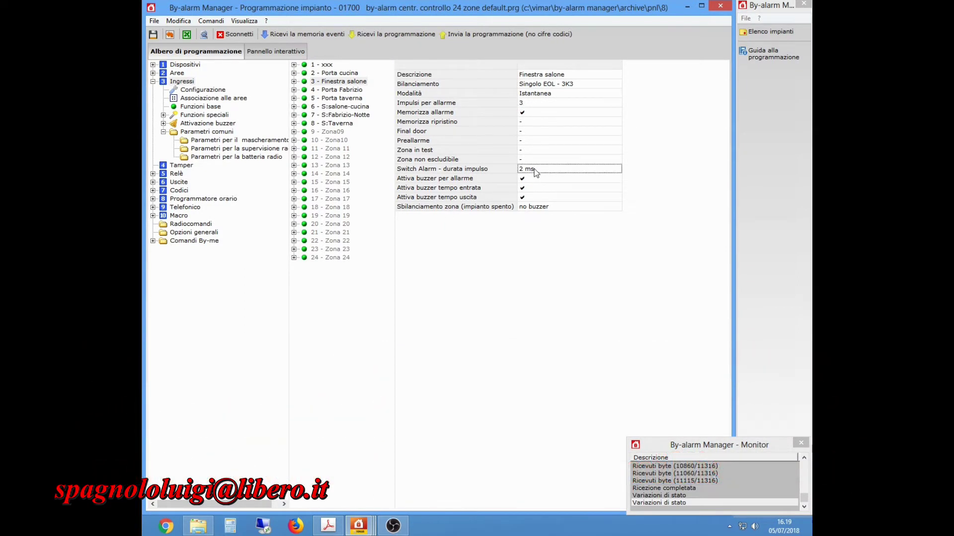
left_click(534, 170)
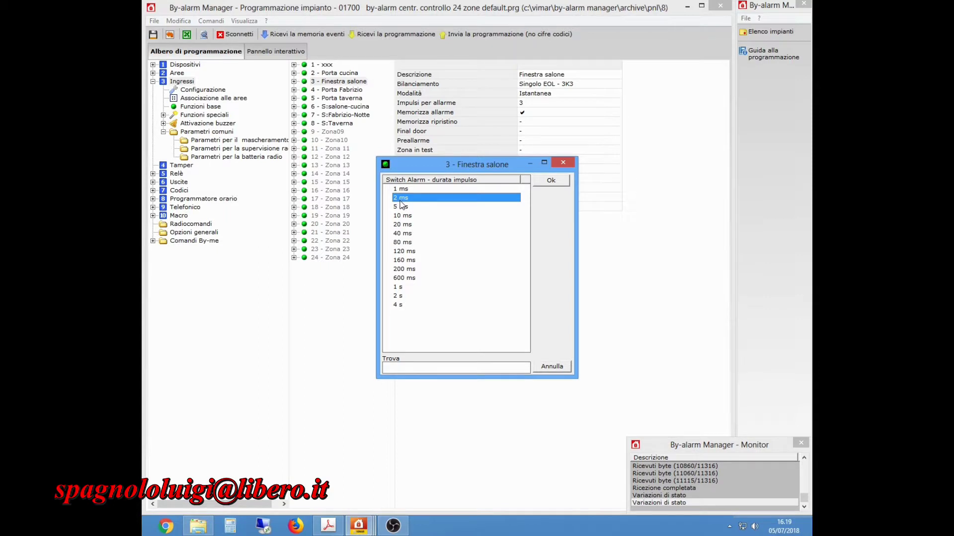
left_click(549, 181)
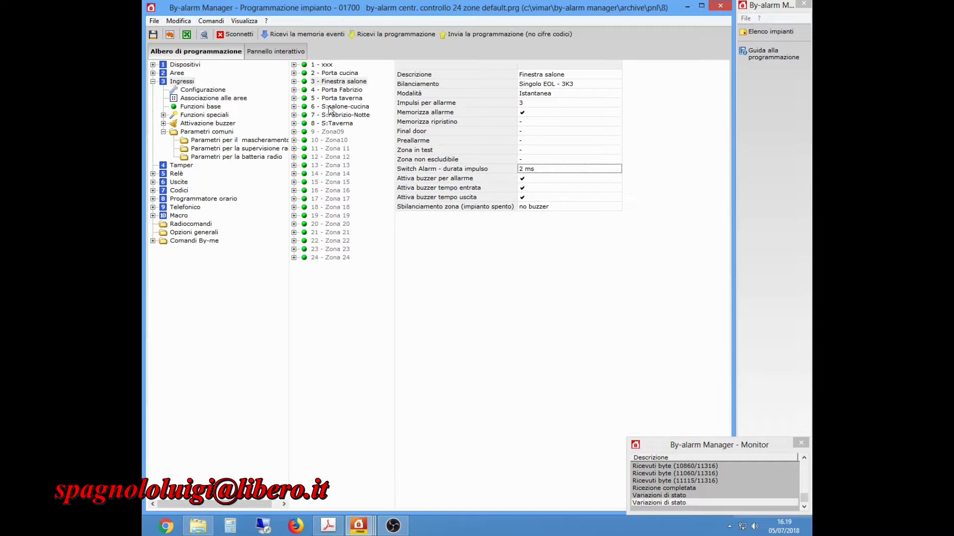
Keep zone 4 Porta Fabrizio's pulse duration at 160 ms.
double_click(335, 91)
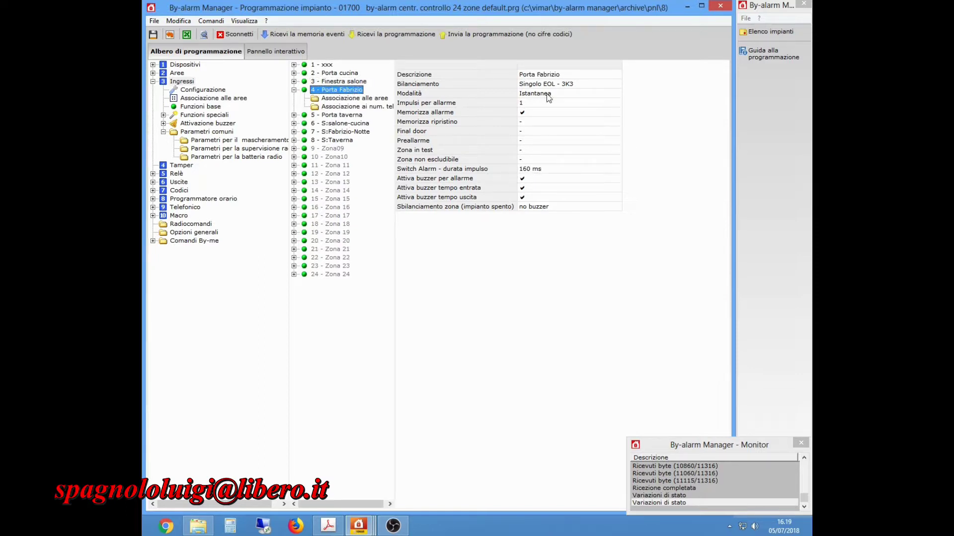
left_click(531, 103)
double_click(527, 103)
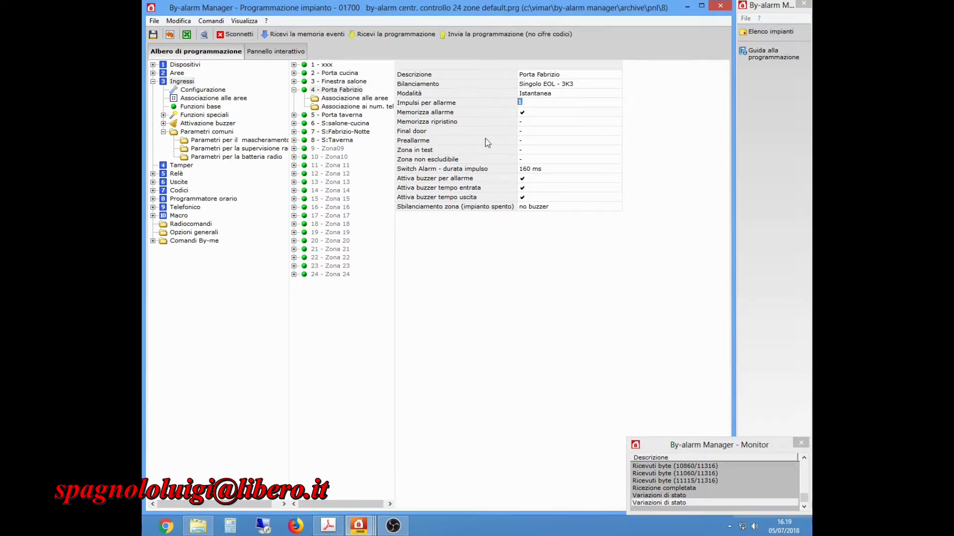
double_click(530, 170)
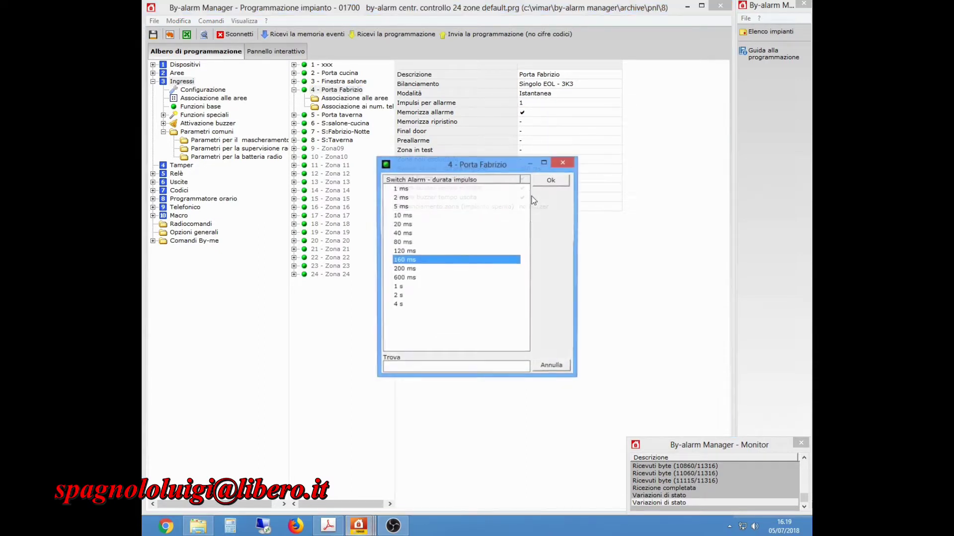
left_click(553, 182)
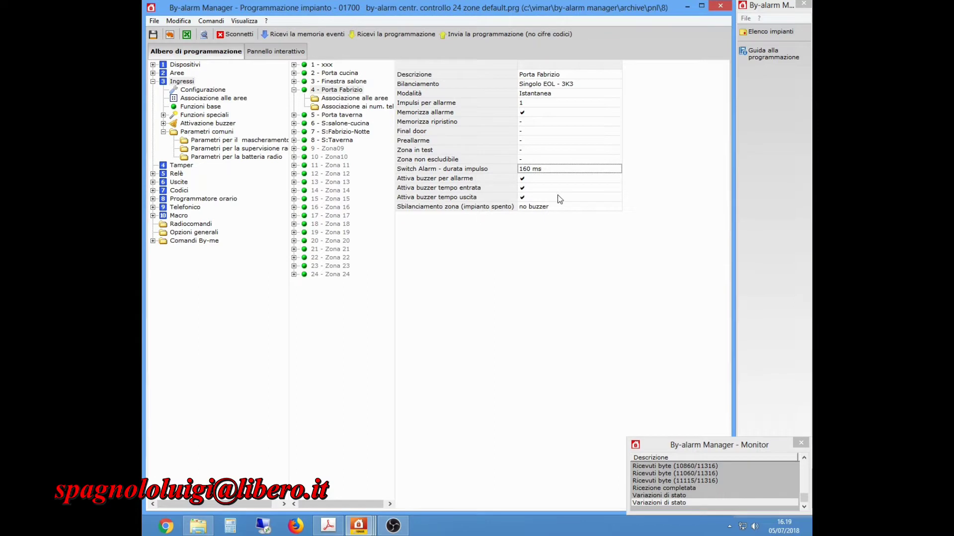
Set input 6 S:salone-cucina's Switch Alarm pulse duration to 160 ms.
left_click(349, 124)
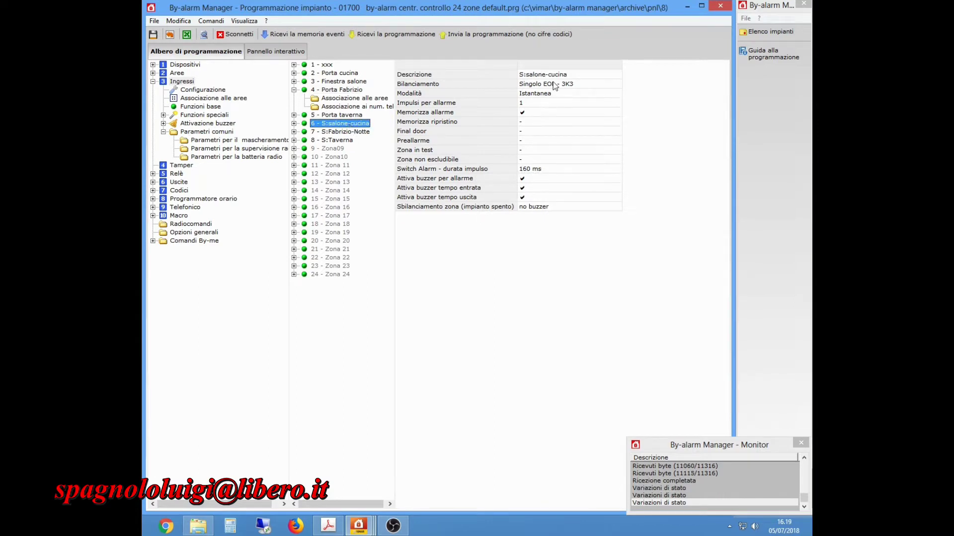
left_click(526, 103)
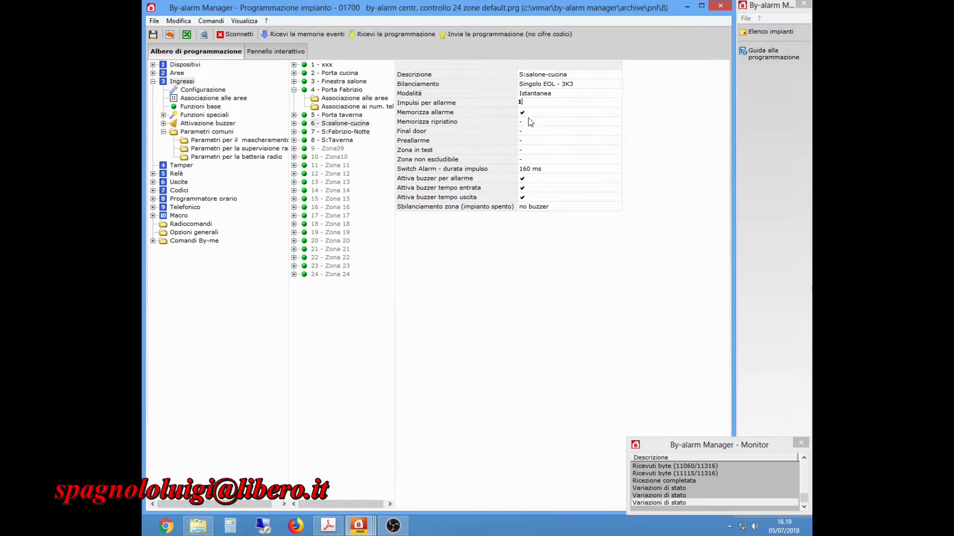
double_click(534, 170)
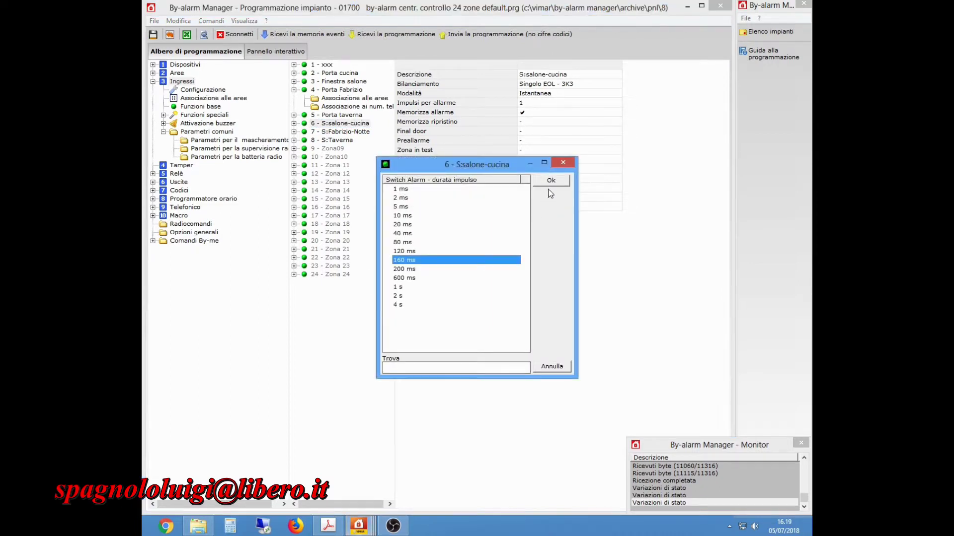
left_click(550, 181)
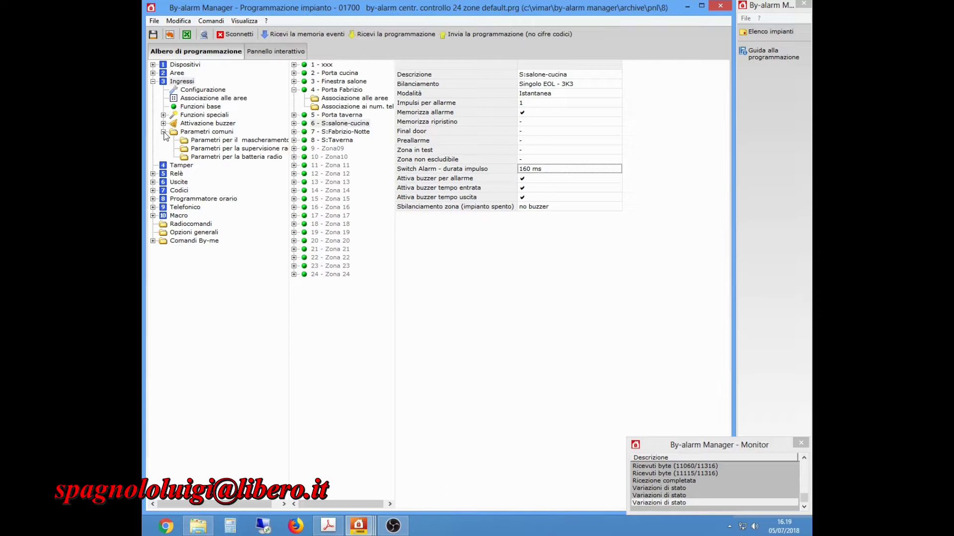
left_click(197, 99)
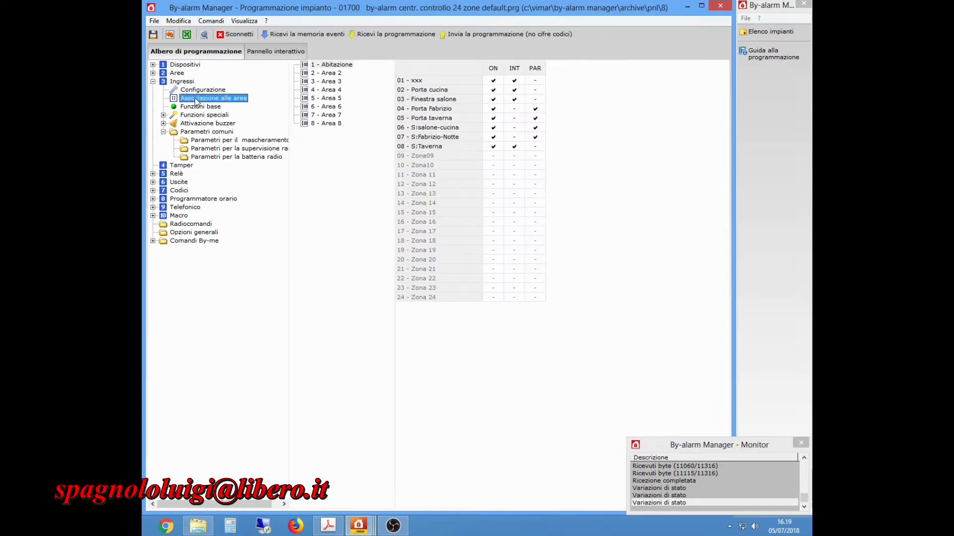
In area Abitazione, move Porta Fabrizio and S:salone-cucina to INT, and S:Taverna to PAR.
left_click(338, 65)
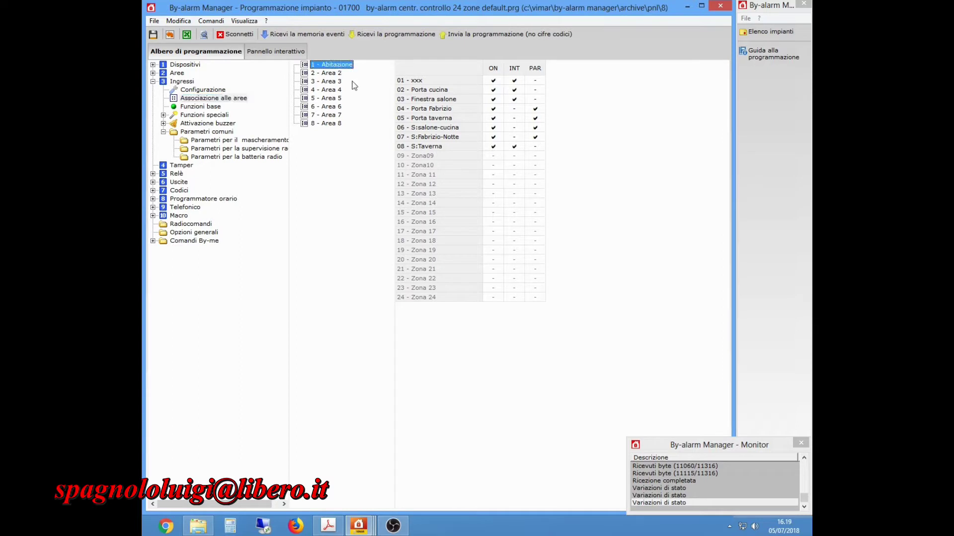
left_click(515, 109)
left_click(530, 111)
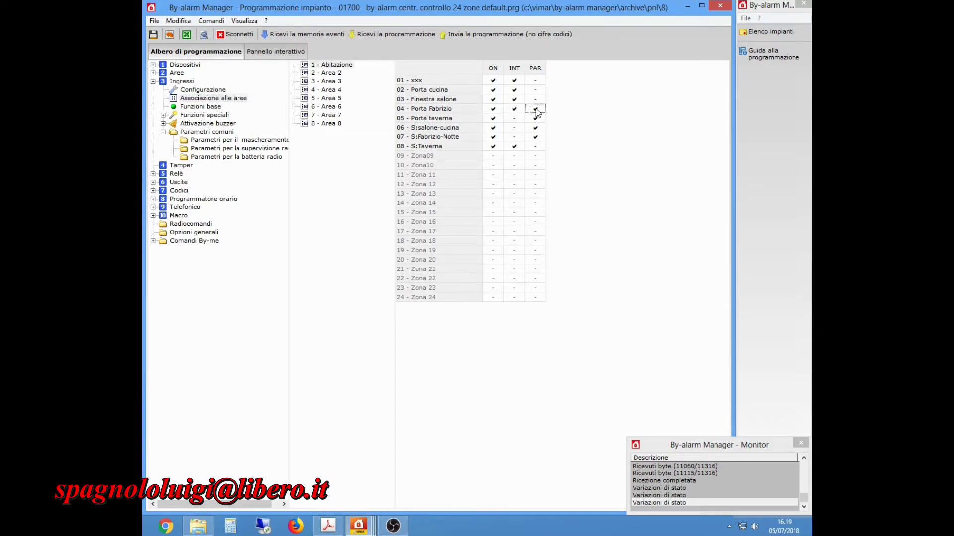
left_click(535, 147)
left_click(514, 148)
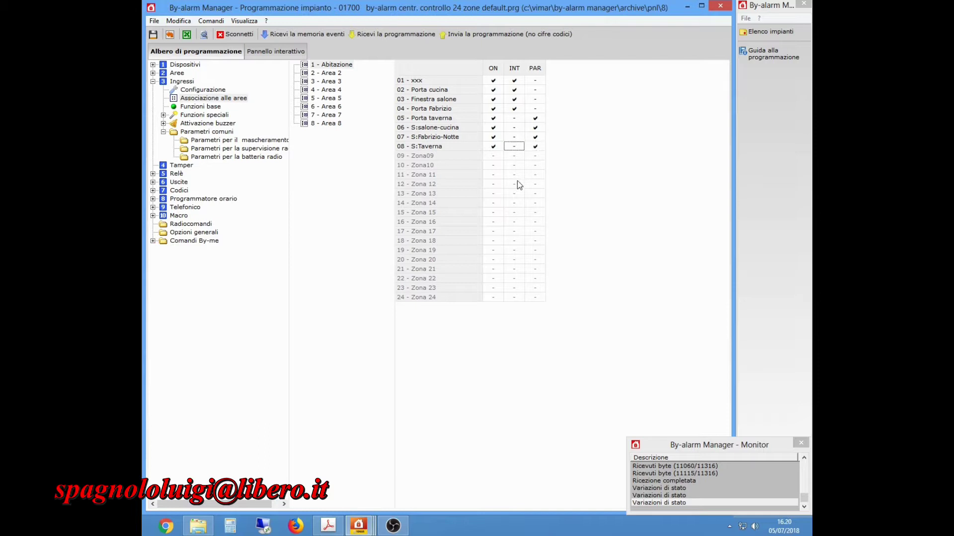
left_click(515, 128)
left_click(536, 128)
left_click(181, 166)
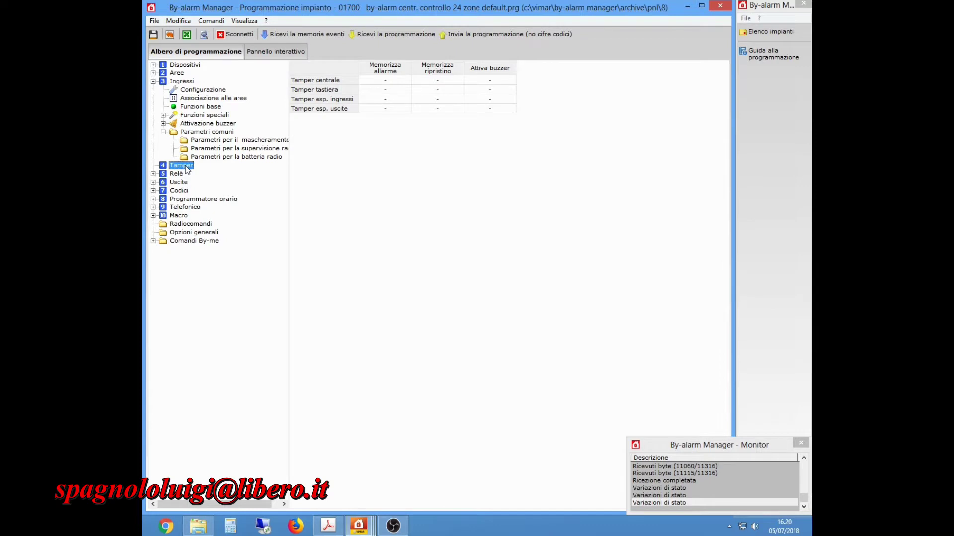
Toggle central-tamper alarm memory and set Relè 1's activation duration to 3 minutes.
left_click(383, 80)
left_click(163, 131)
left_click(153, 81)
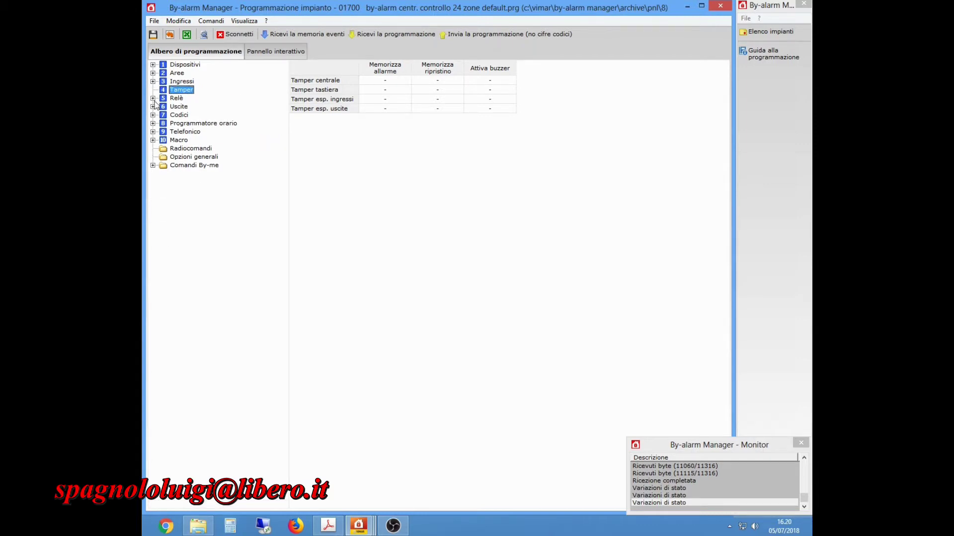
left_click(174, 98)
left_click(153, 98)
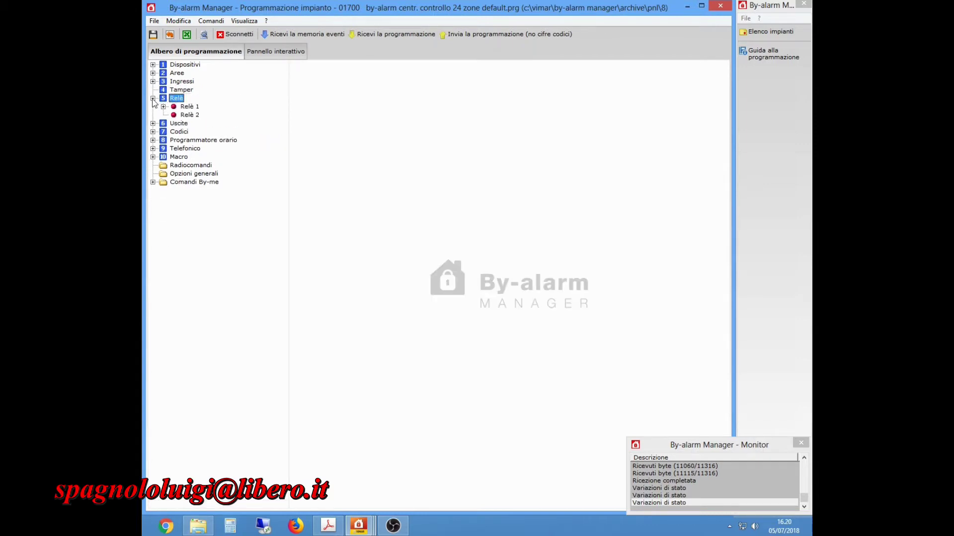
left_click(187, 107)
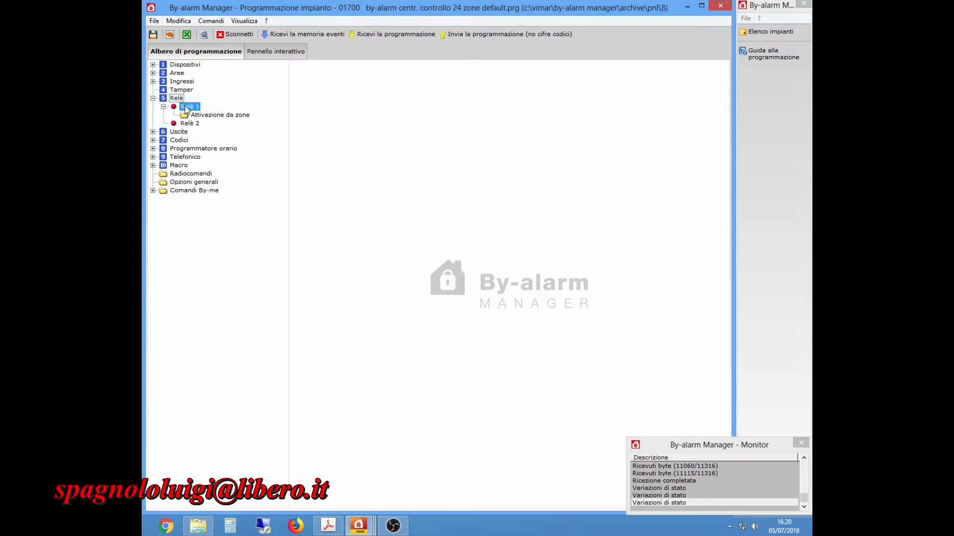
left_click(420, 75)
left_click(420, 75)
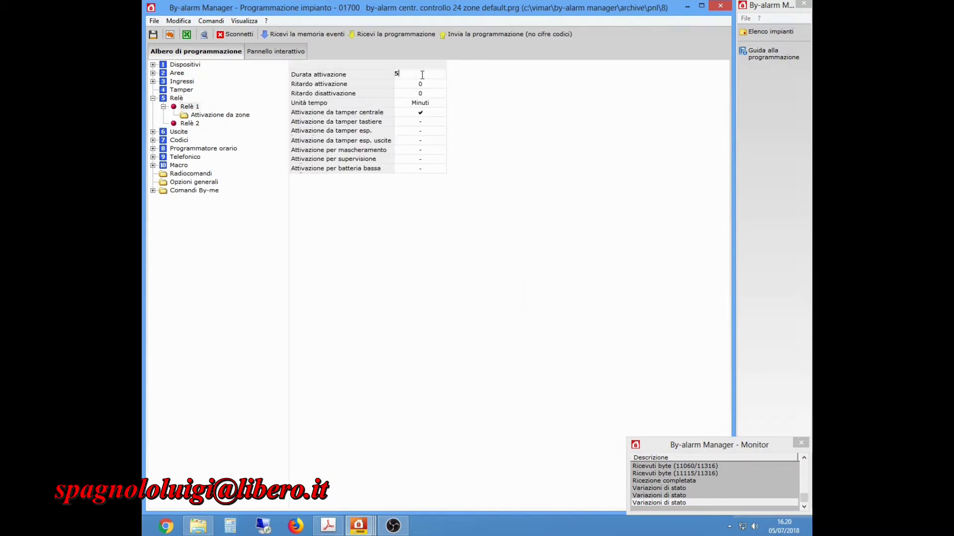
type("3")
key("Return")
Keep Relè 1 triggered by the central tamper and review its activating zones.
left_click(419, 116)
left_click(420, 112)
left_click(421, 112)
left_click(193, 116)
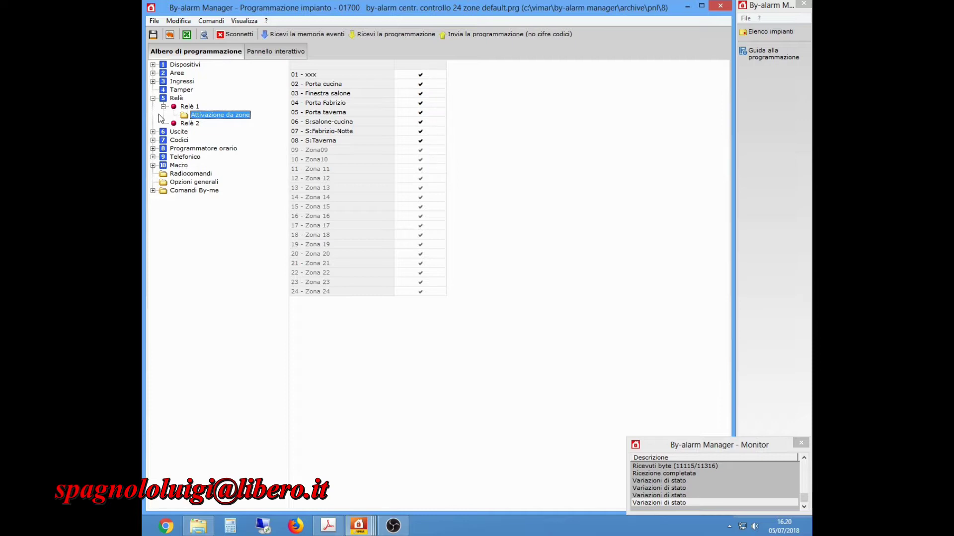
left_click(153, 98)
left_click(153, 107)
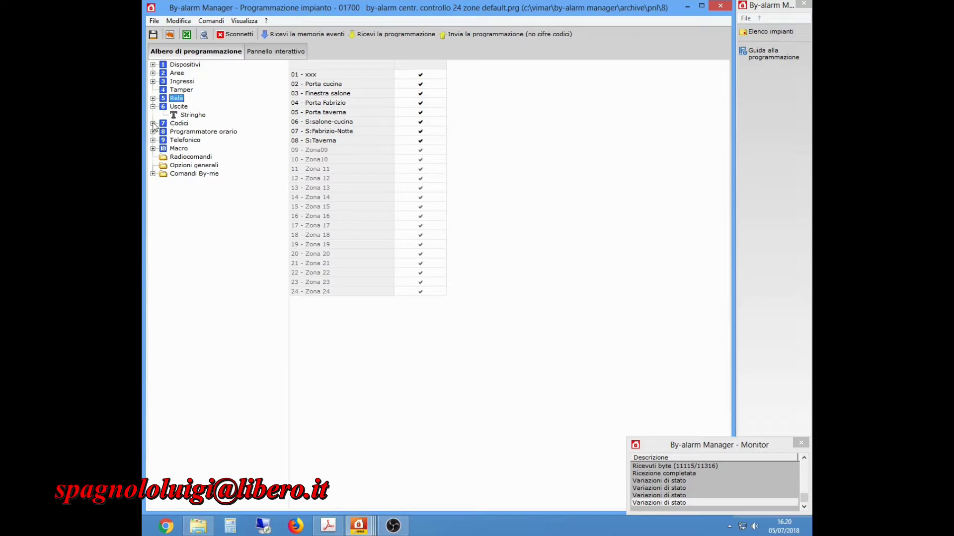
Enter 123 in the installer code field, then clear it again.
left_click(153, 124)
left_click(152, 106)
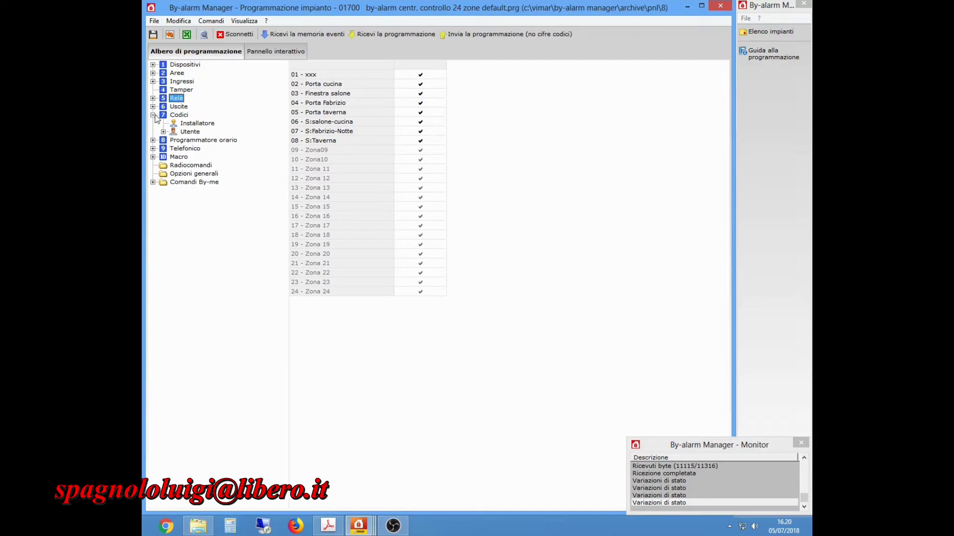
left_click(188, 122)
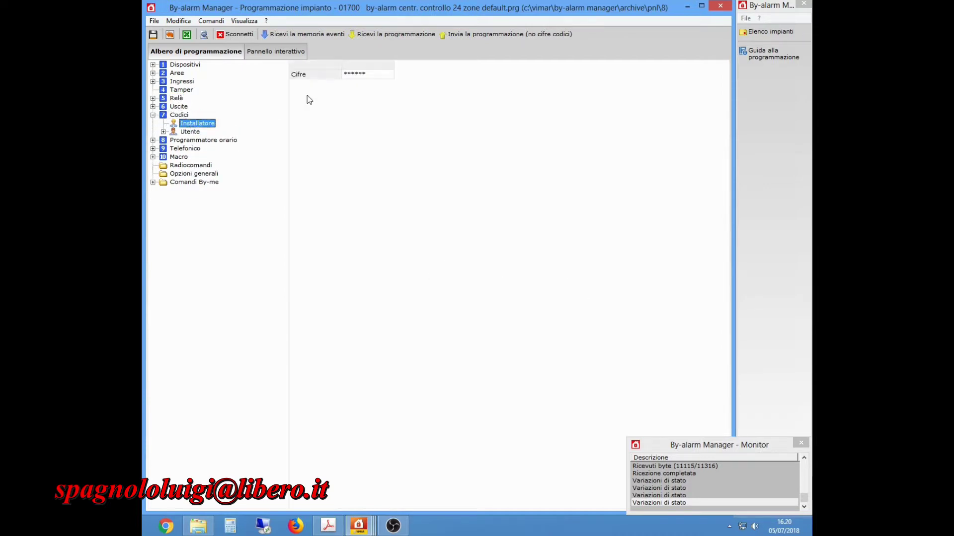
left_click(368, 78)
type("123")
key("BackSpace")
key("BackSpace")
key("BackSpace")
key("BackSpace")
key("BackSpace")
key("Return")
Replace user code 1's description with the new holder's surname.
left_click(164, 132)
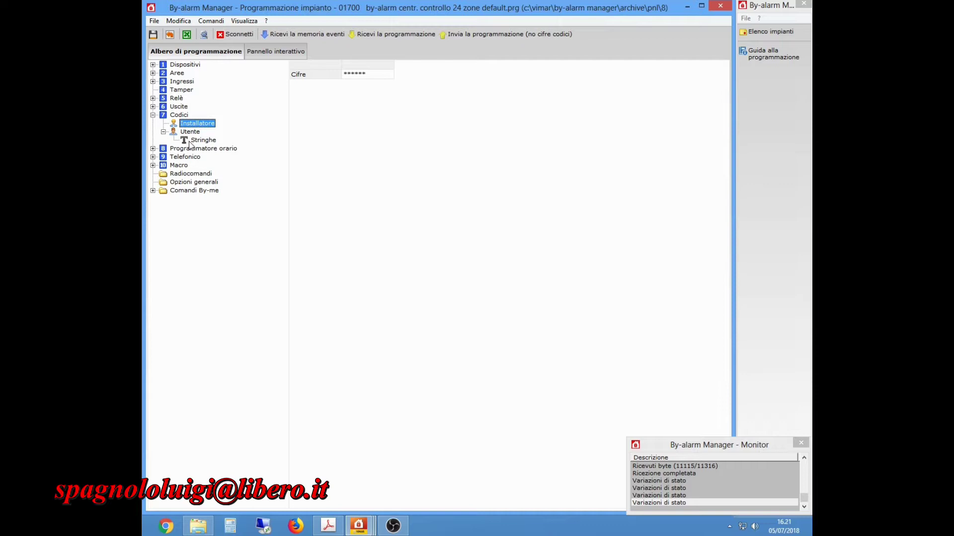
left_click(191, 132)
left_click(330, 65)
left_click(512, 73)
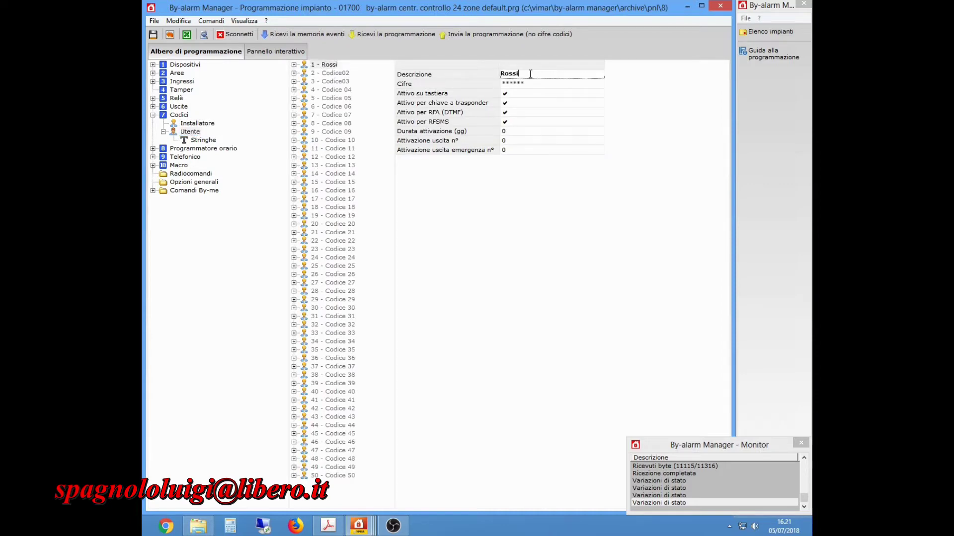
double_click(511, 73)
type("Bianchi")
left_click(471, 76)
left_click(507, 93)
key("Down")
key("Down")
key("Down")
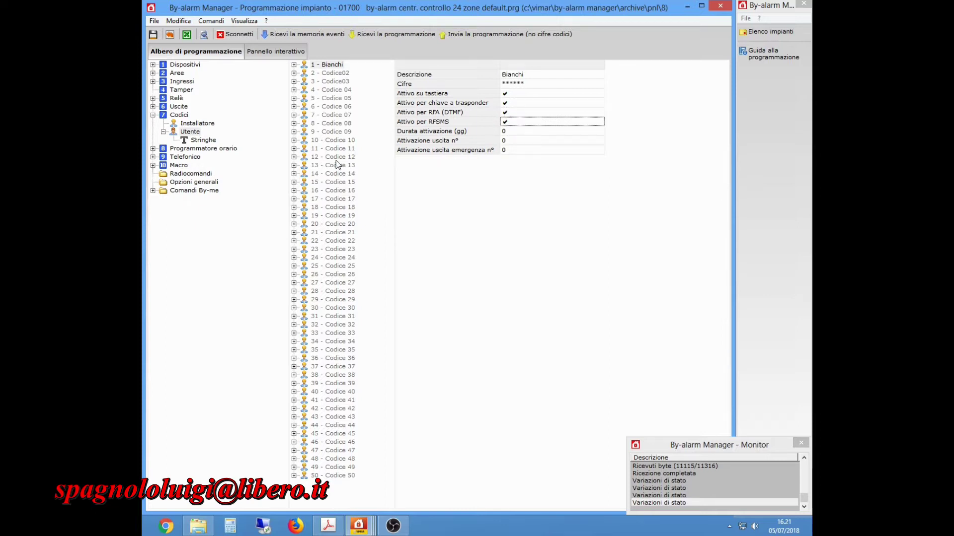
left_click(192, 141)
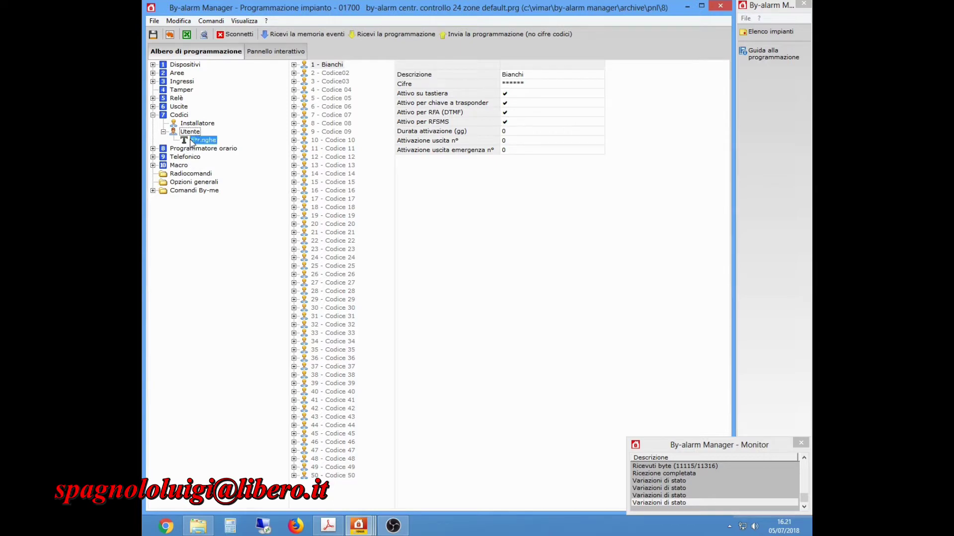
In the dialer's Parametri generali, enable Attesa risposta vocale and select the voice message repetitions.
left_click(154, 115)
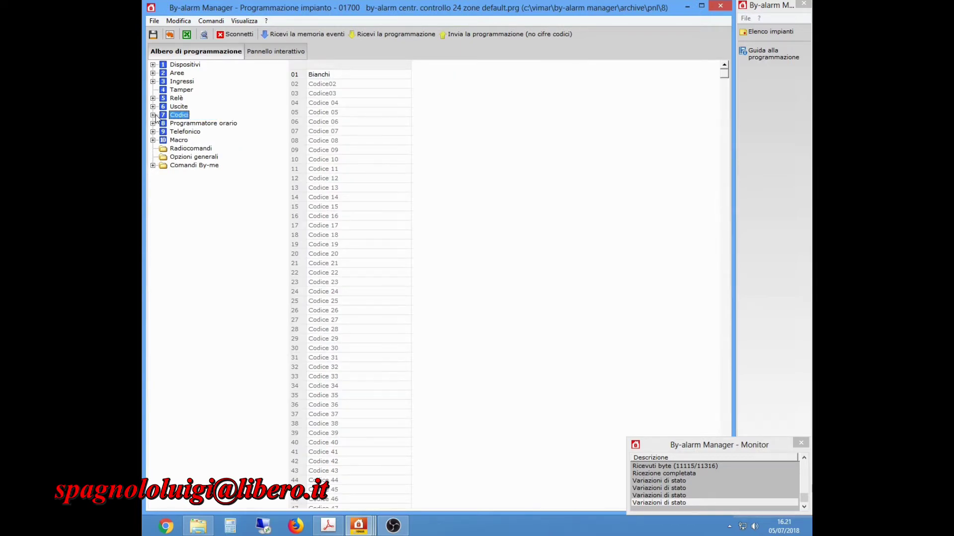
left_click(153, 132)
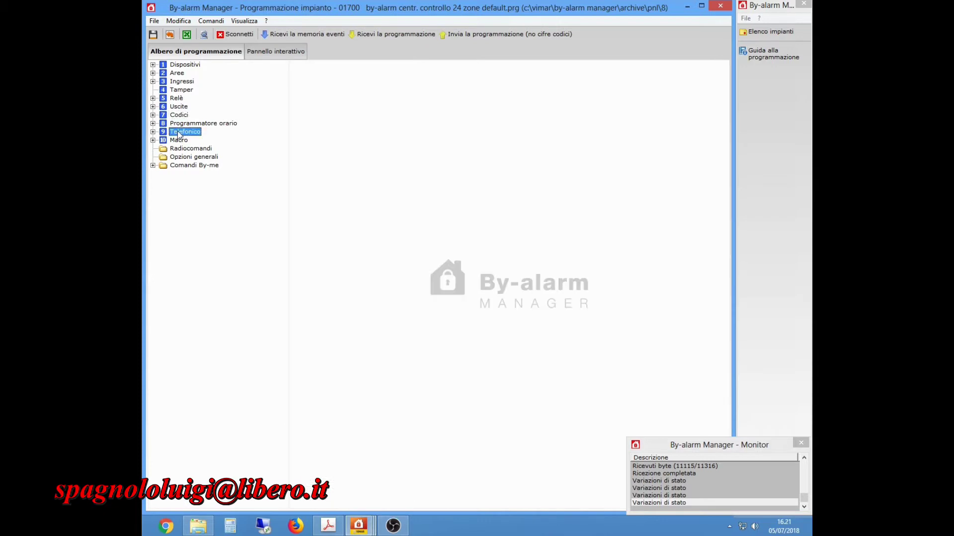
left_click(204, 140)
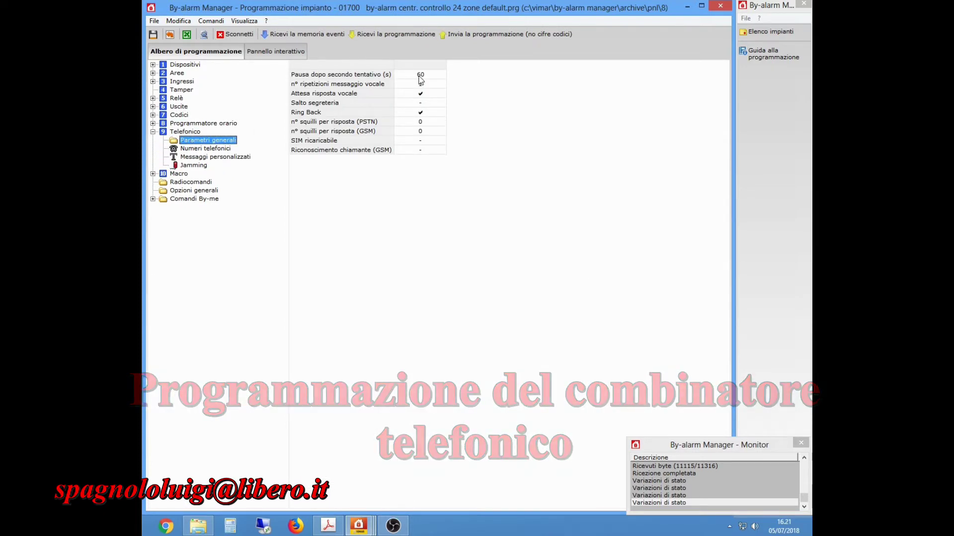
left_click(420, 93)
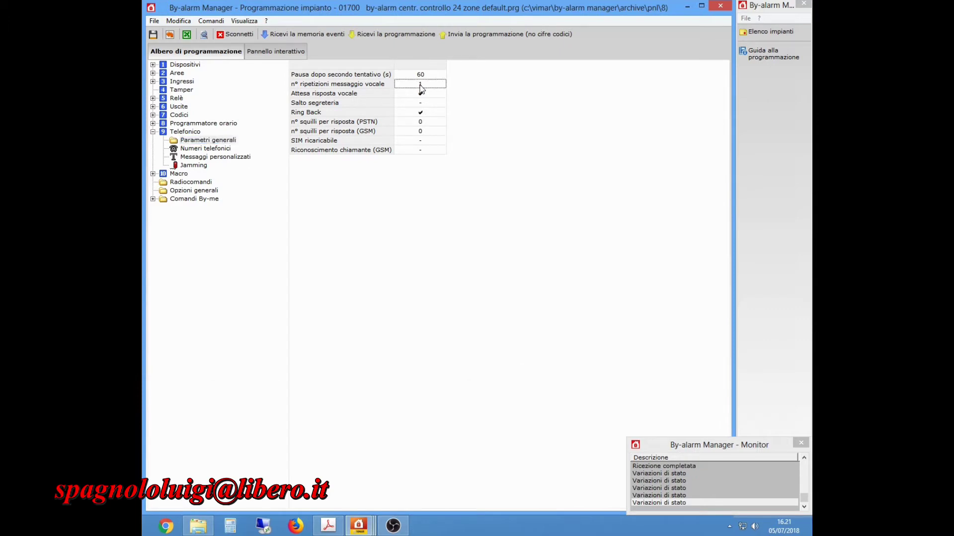
left_click(414, 83)
Edit the last digits of the first phone number.
left_click(194, 149)
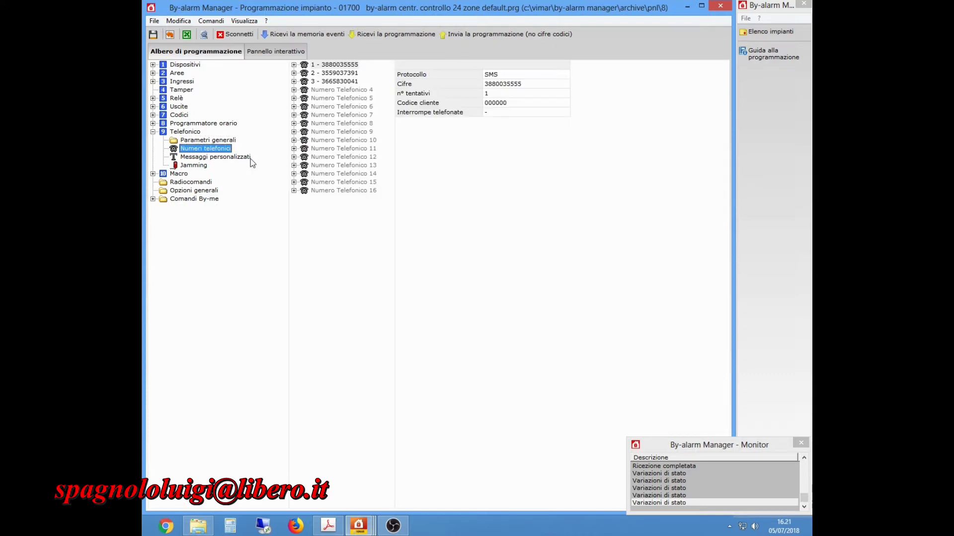
left_click(343, 65)
left_click(522, 85)
left_click_drag(526, 83, 500, 84)
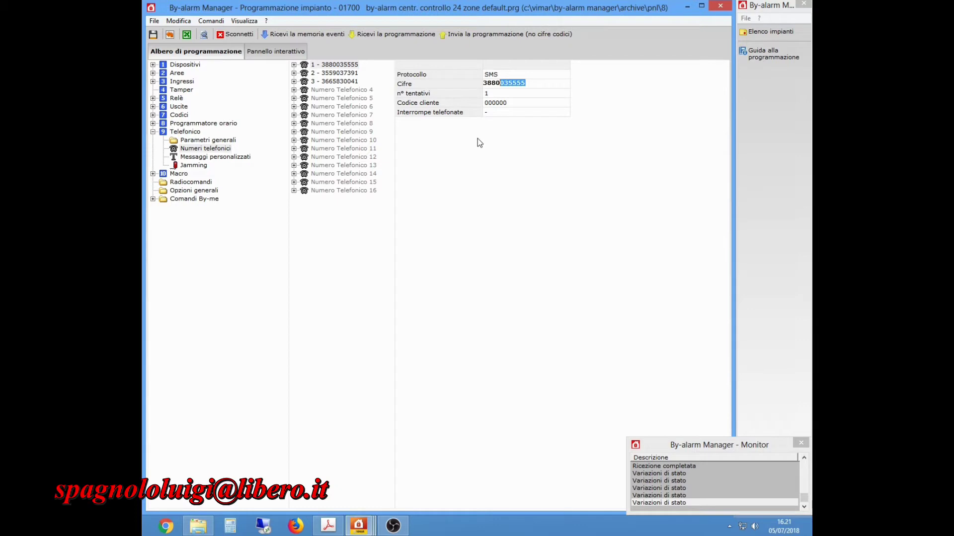
type("1233333")
key("Return")
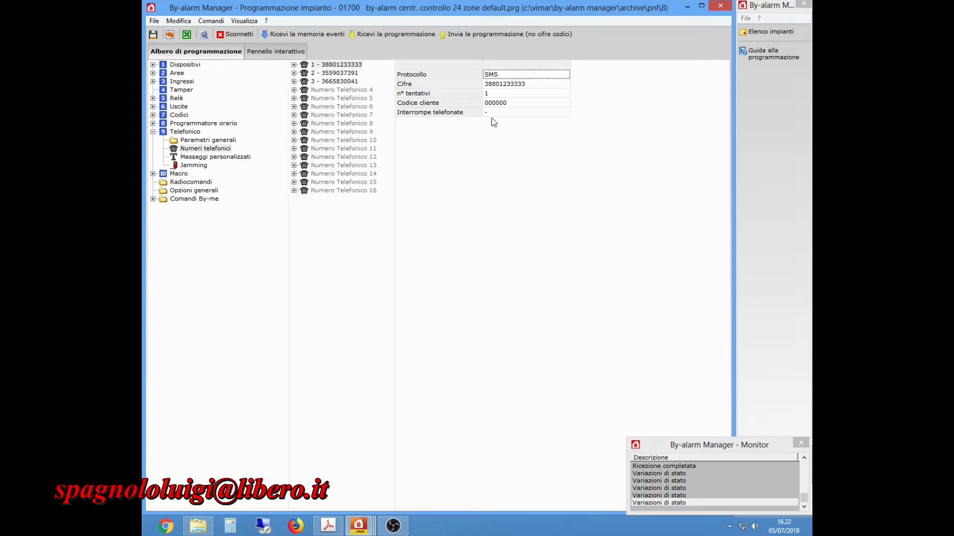
left_click(490, 94)
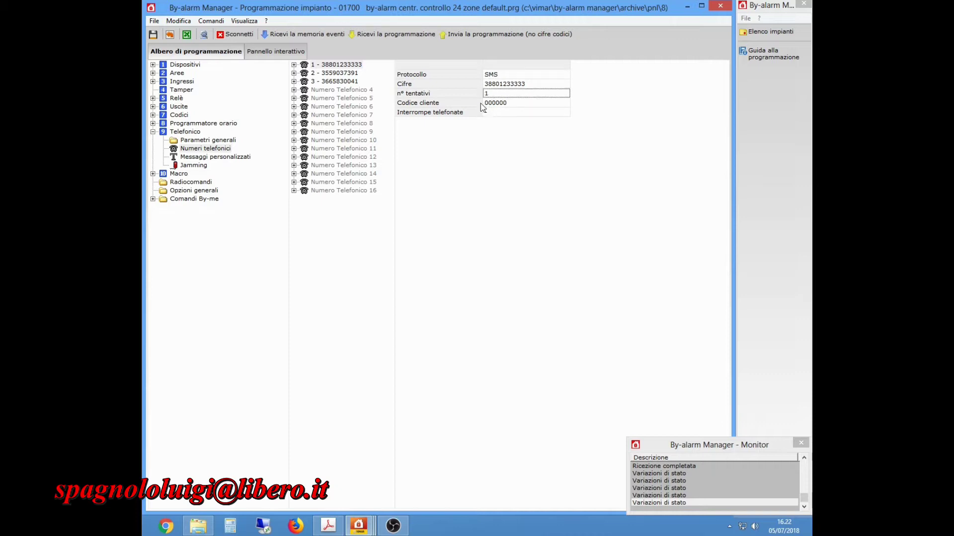
Keep SMS as the first number's protocol and show its zone event sending.
double_click(508, 74)
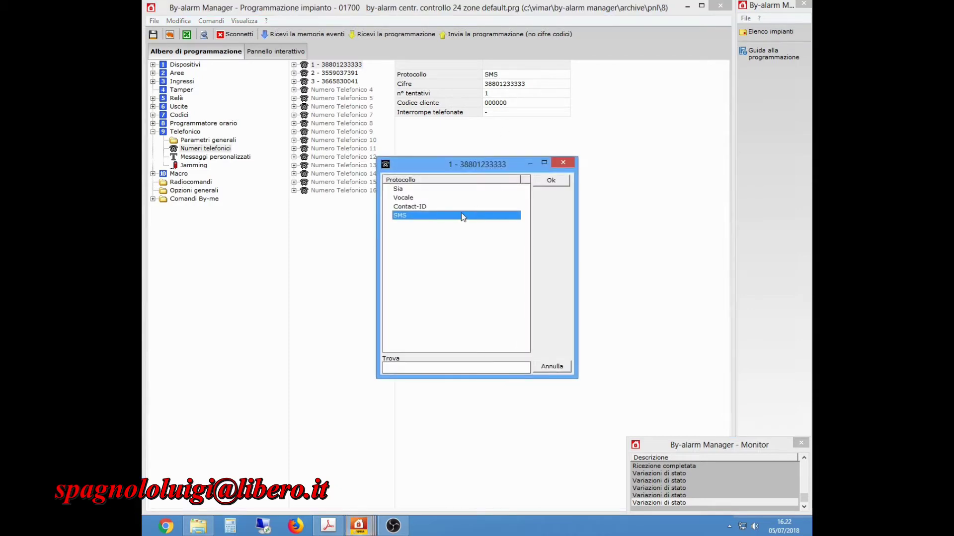
left_click(405, 208)
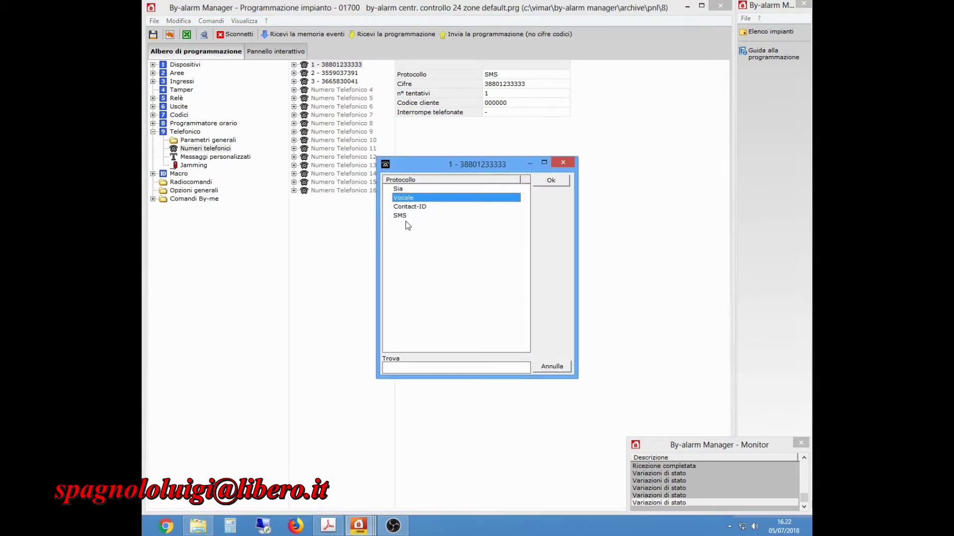
left_click(472, 215)
left_click(552, 181)
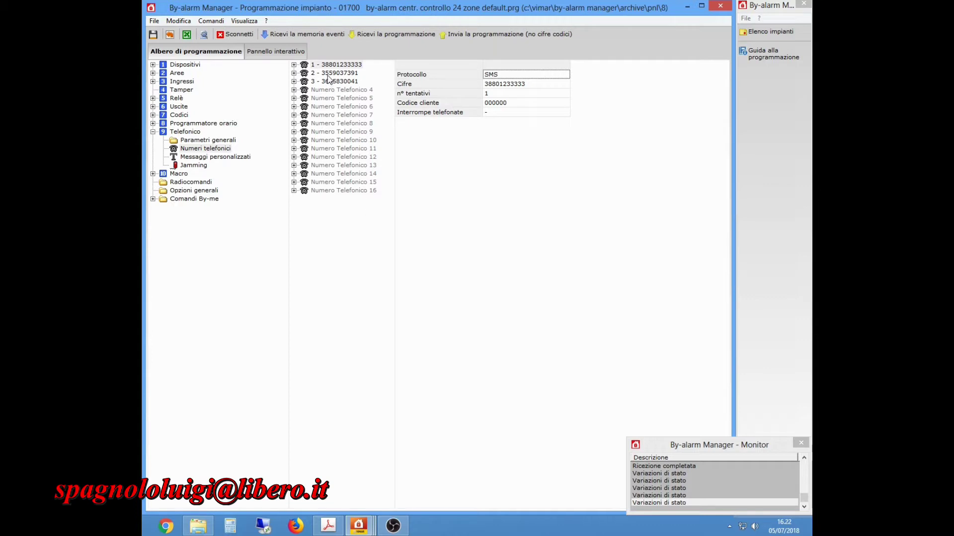
left_click(294, 65)
left_click(338, 74)
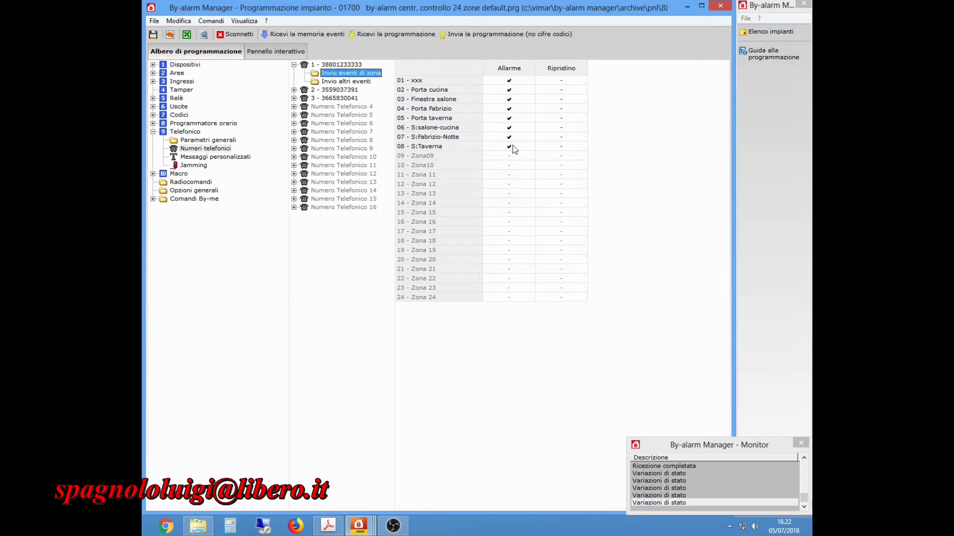
Review the first number's other events: Area 1, power failure and Sim scaduta.
left_click(365, 82)
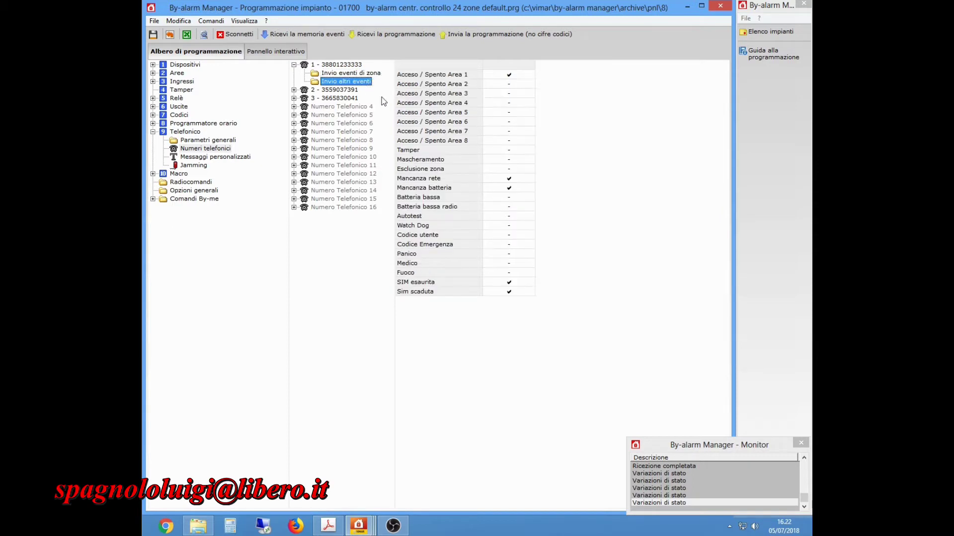
left_click(512, 75)
left_click(511, 188)
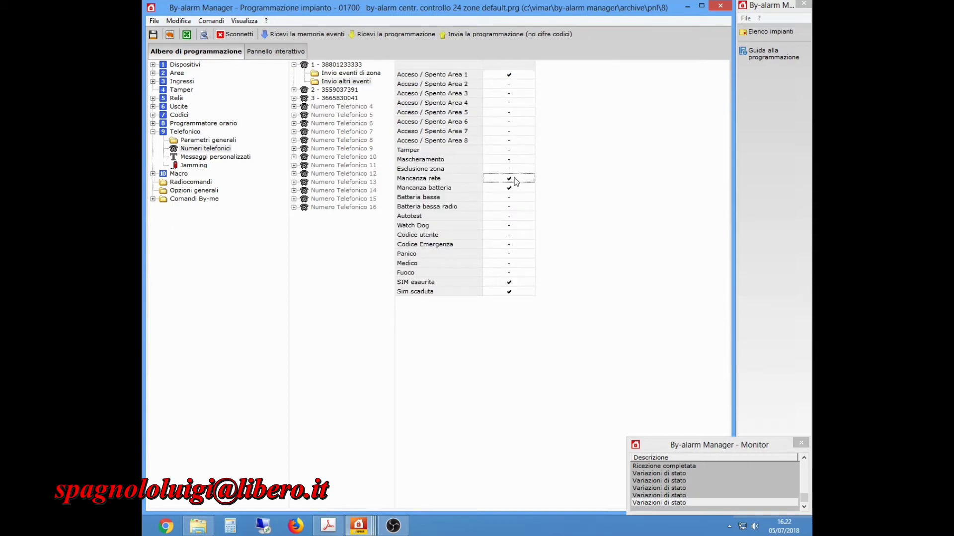
left_click(510, 290)
Review the second number's zone events and other events.
left_click(323, 90)
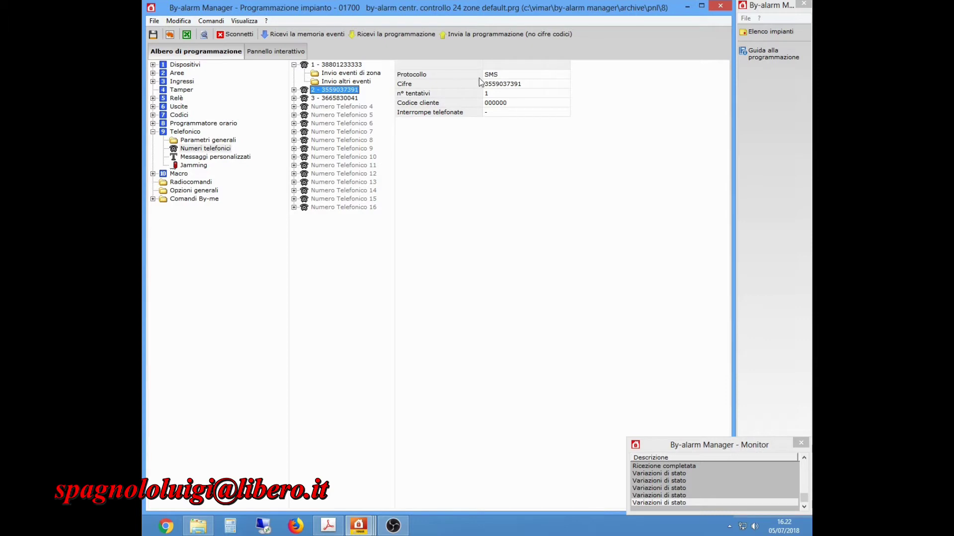
left_click(294, 90)
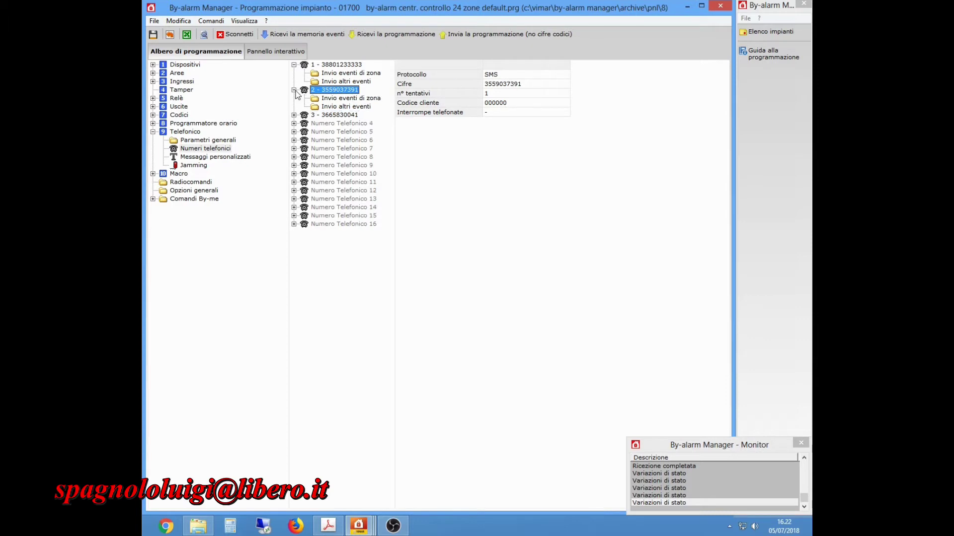
left_click(334, 99)
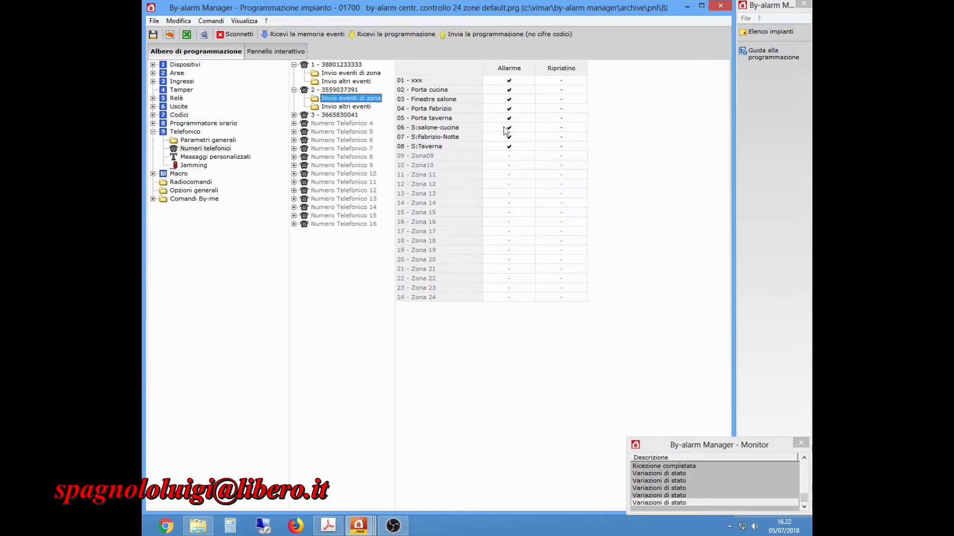
left_click(344, 107)
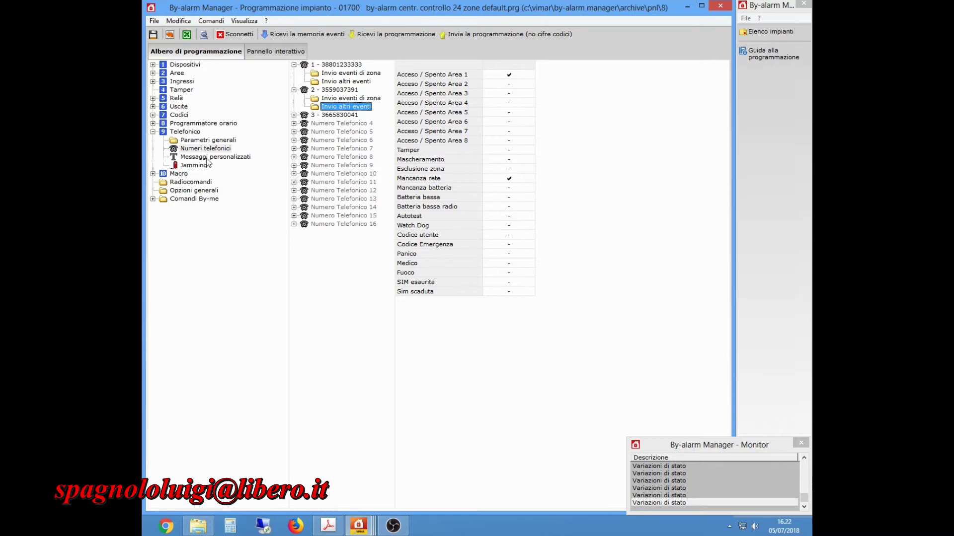
left_click(207, 157)
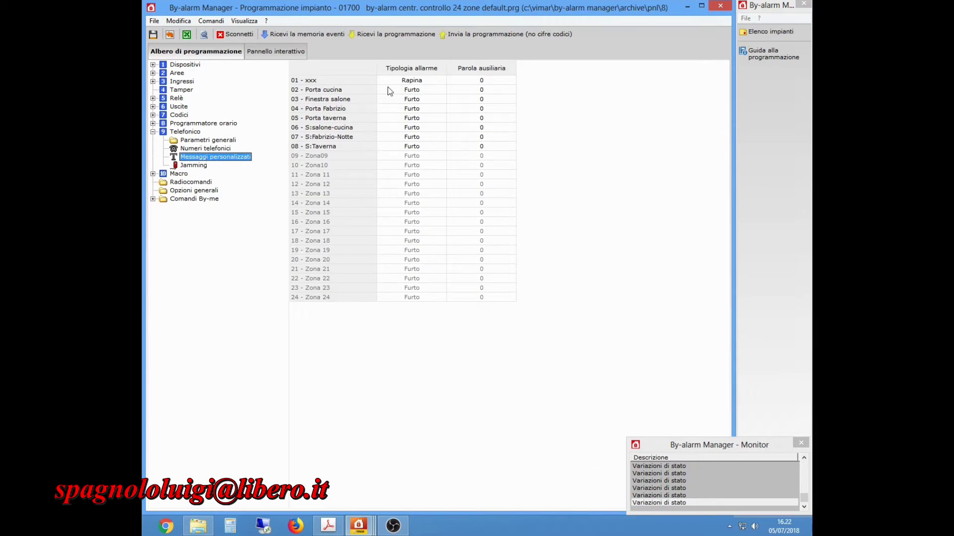
Change zone 01's alarm type to Furto and reconfirm Furto for zone 02.
double_click(412, 81)
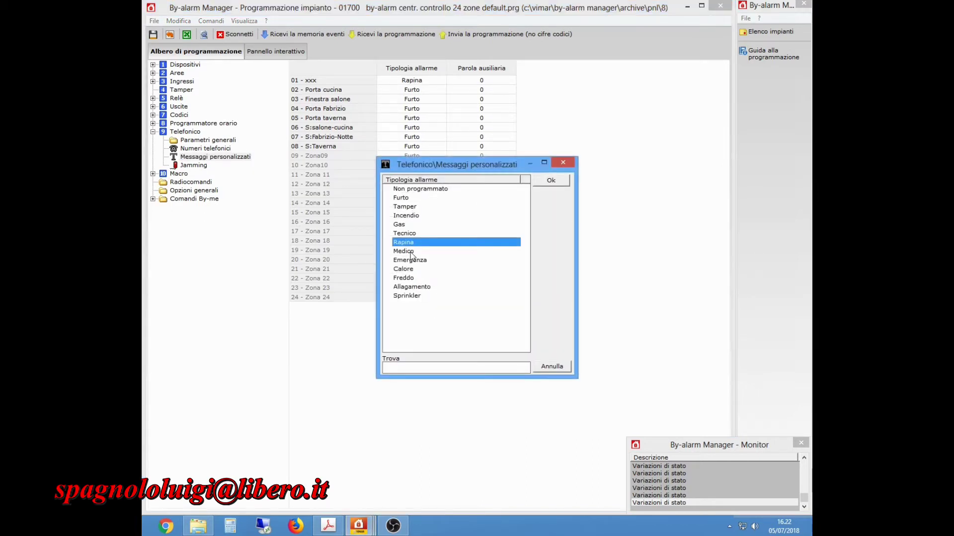
left_click(401, 198)
left_click(543, 181)
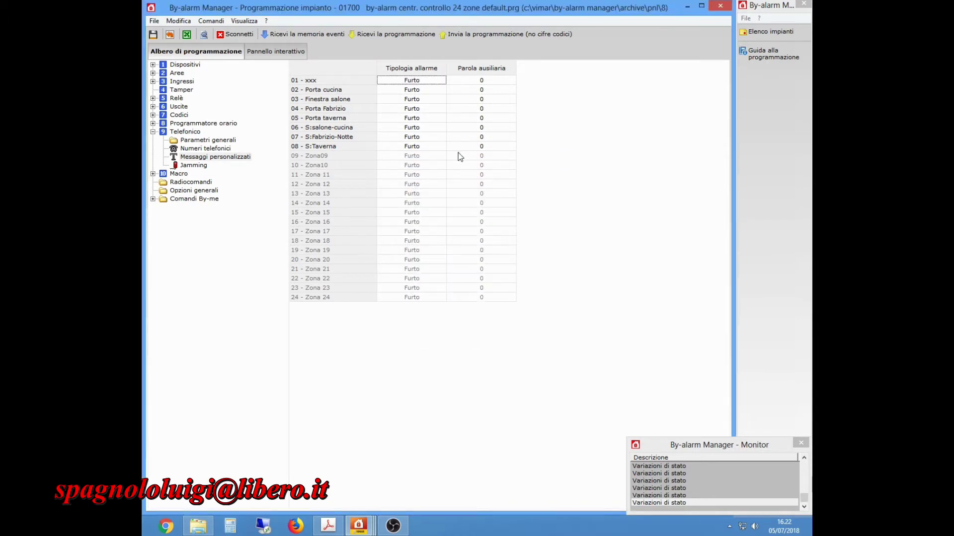
double_click(415, 96)
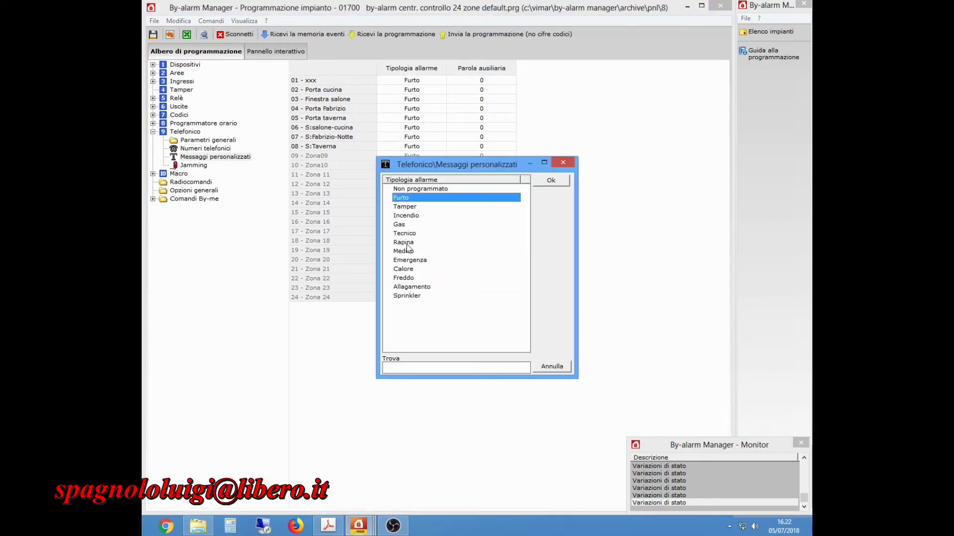
left_click(558, 183)
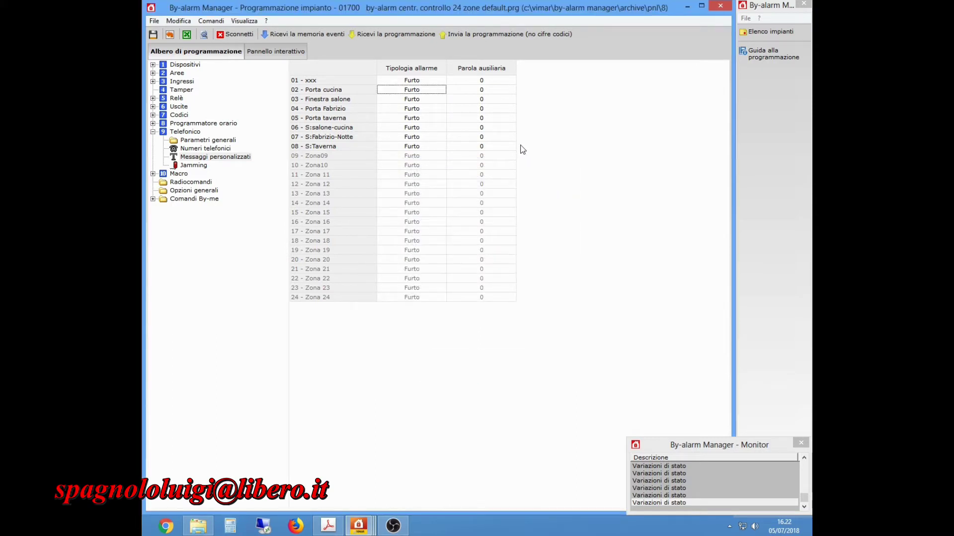
Collapse the Telefonico branch and save the alarm programming.
left_click(153, 132)
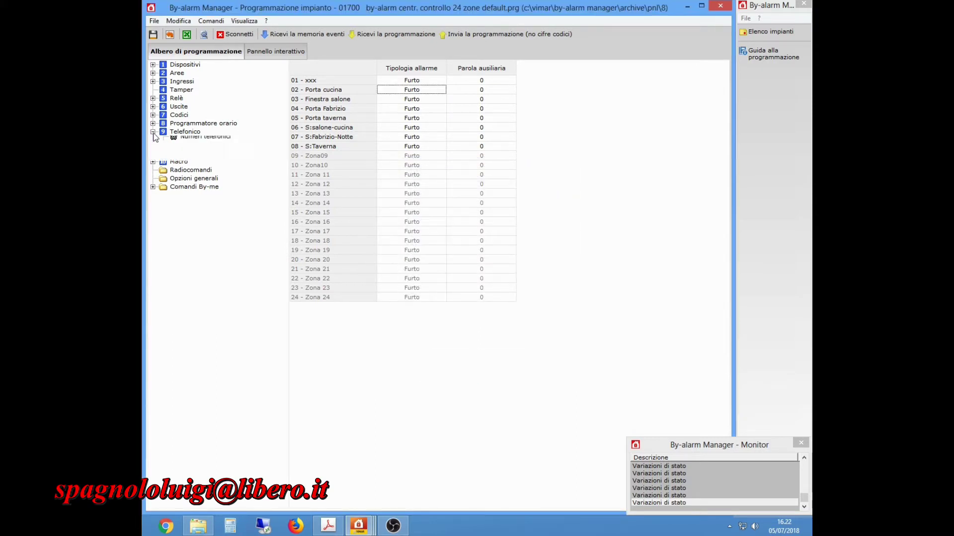
left_click(190, 133)
left_click(153, 34)
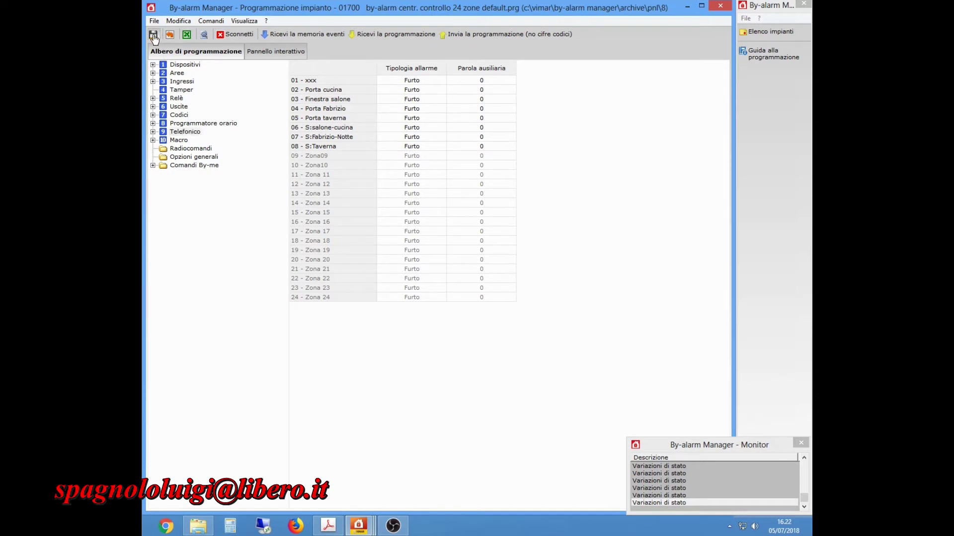
Send the programming to the control panel, confirming the upload, then go to the interactive panel.
left_click(484, 36)
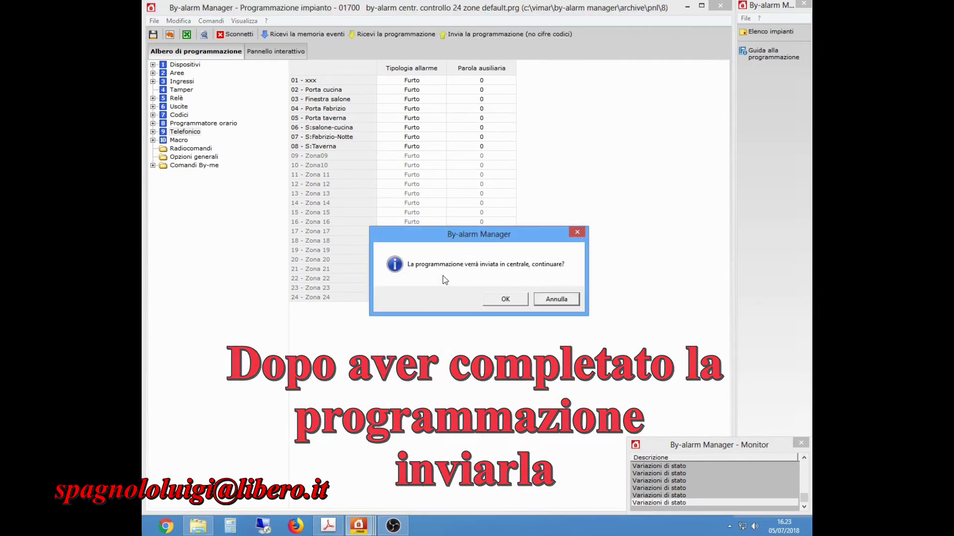
left_click(510, 304)
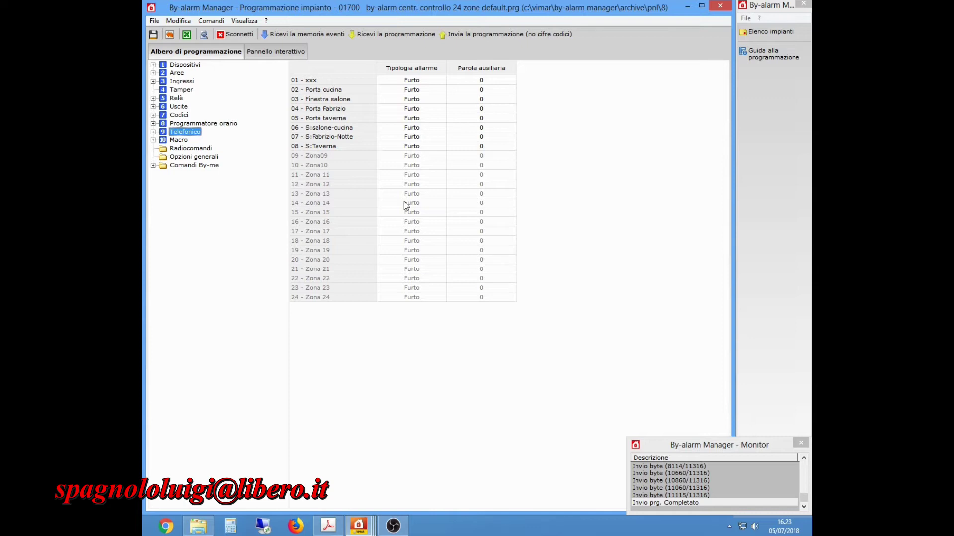
left_click(277, 52)
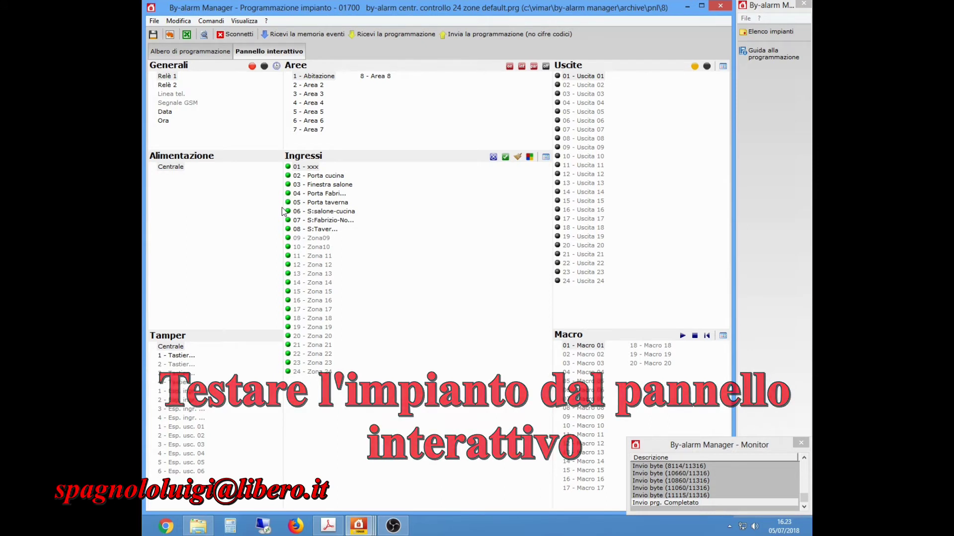
Switch Area 1 off and back on, then show the Ingressi inputs as a detailed table.
left_click(545, 67)
left_click(509, 66)
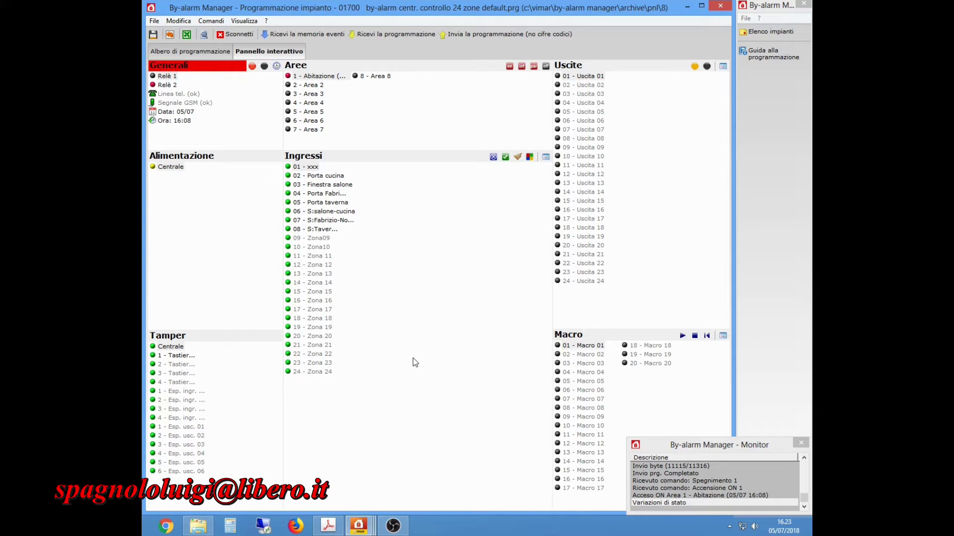
left_click(544, 158)
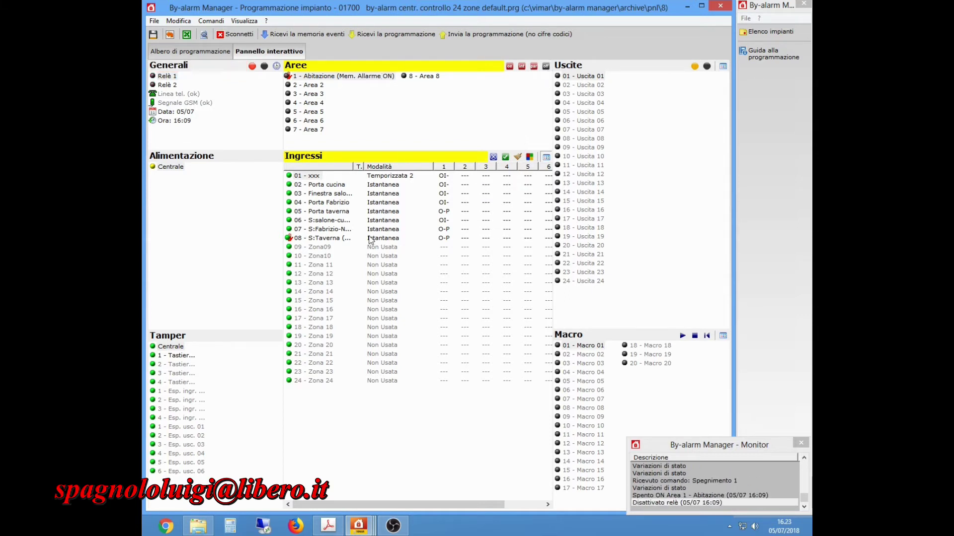
Widen the zone name column and reset zone 08's alarm memory.
left_click_drag(354, 167, 396, 166)
right_click(320, 237)
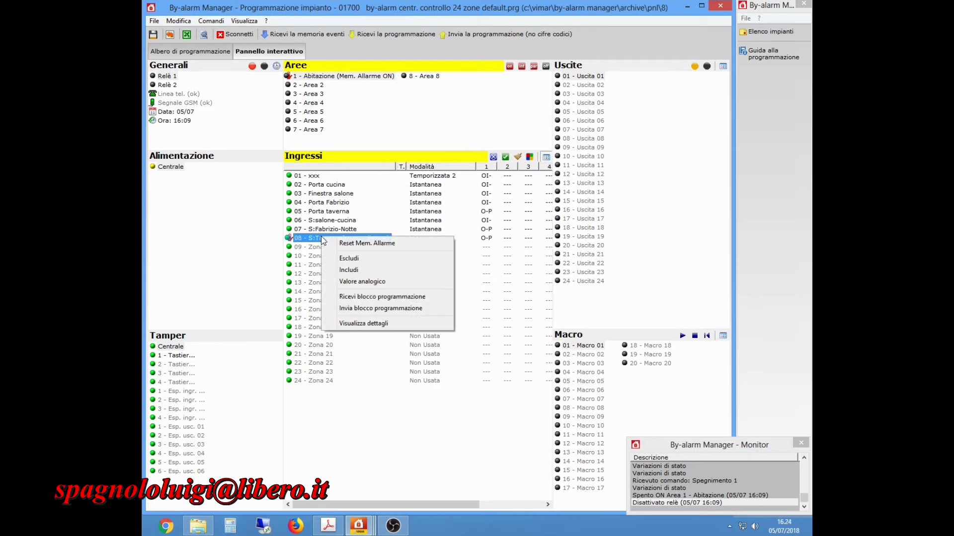
left_click(351, 243)
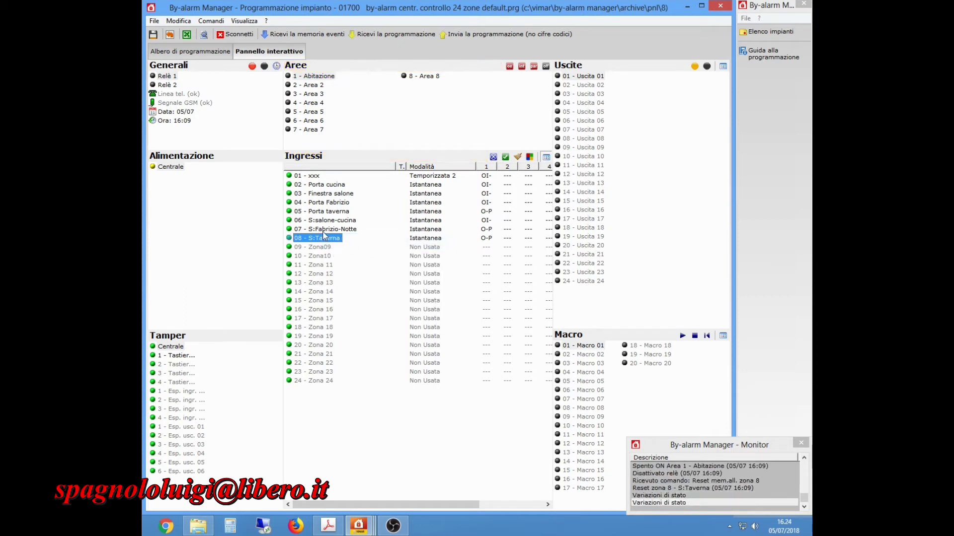
Exclude and re-include zone 07, then open zone 08's Valore analogico reading.
right_click(324, 230)
left_click(350, 253)
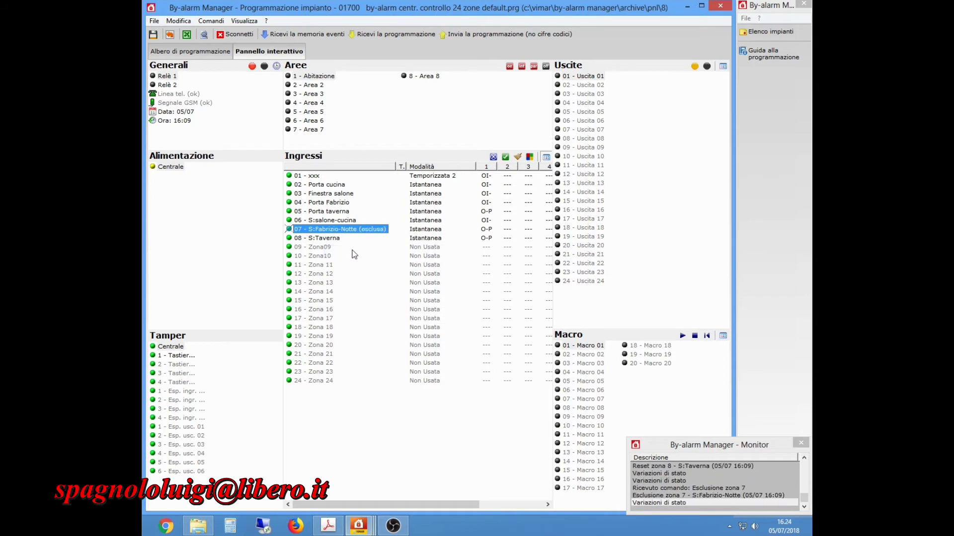
right_click(333, 229)
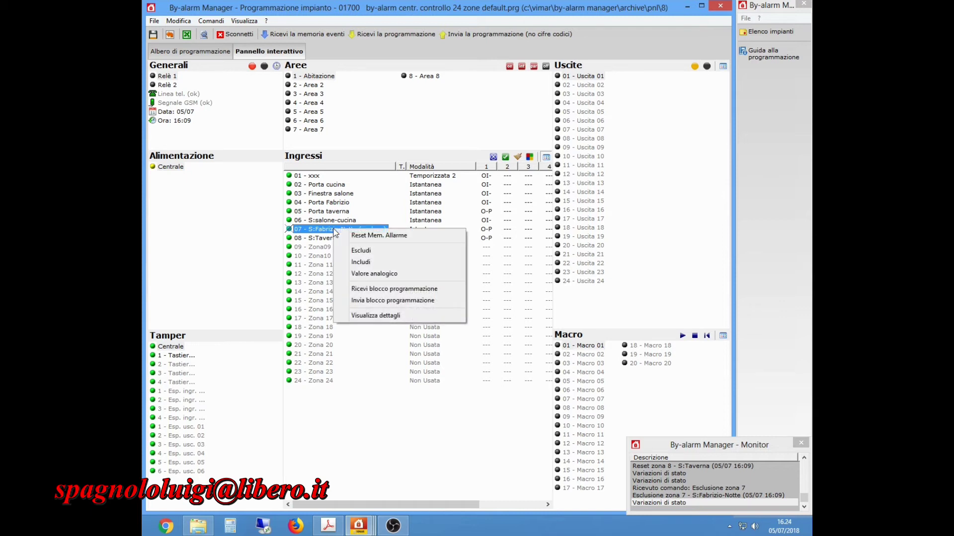
left_click(358, 262)
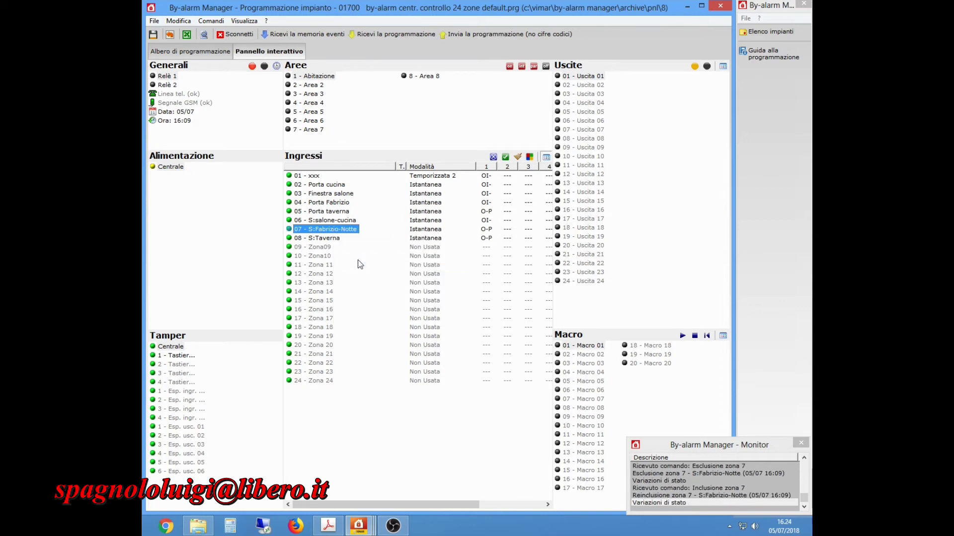
right_click(327, 239)
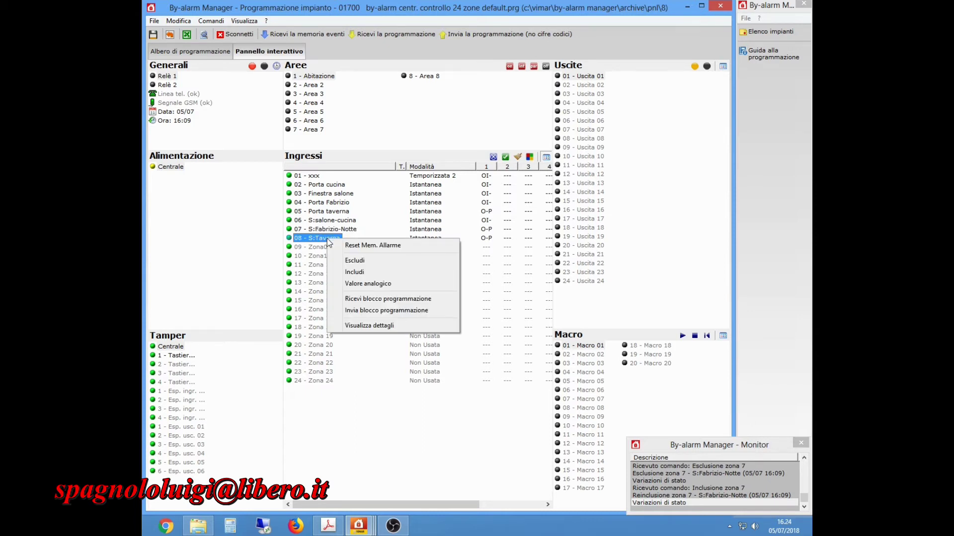
left_click(366, 285)
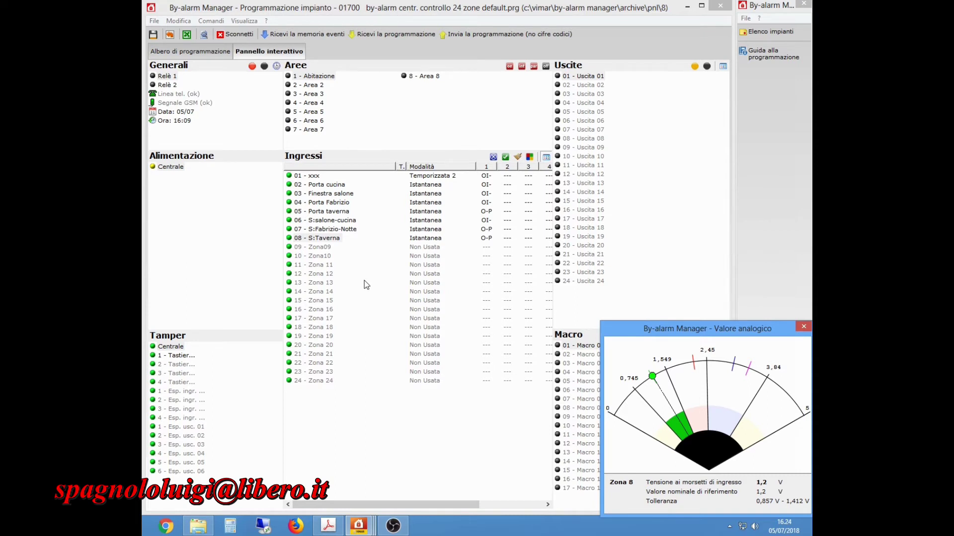
Close the analog value dialog and arm area 1 Abitazione in INT mode.
left_click(805, 328)
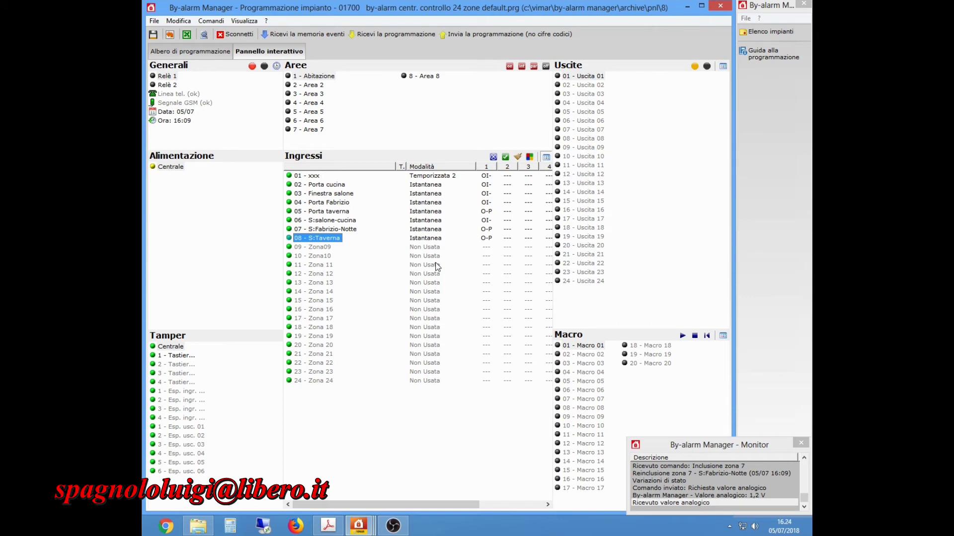
left_click(524, 67)
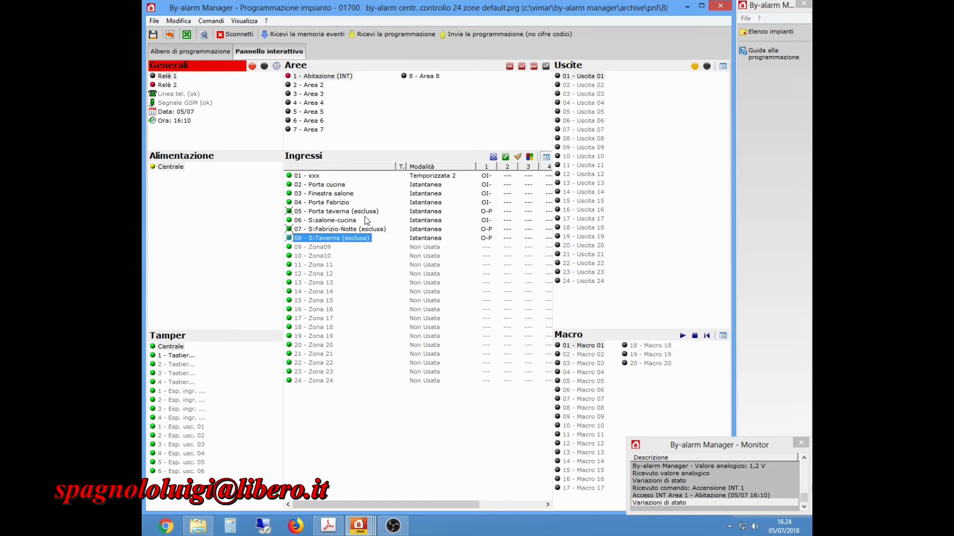
Switch area 1 off, arm it in PAR mode, then switch it off again.
left_click(546, 67)
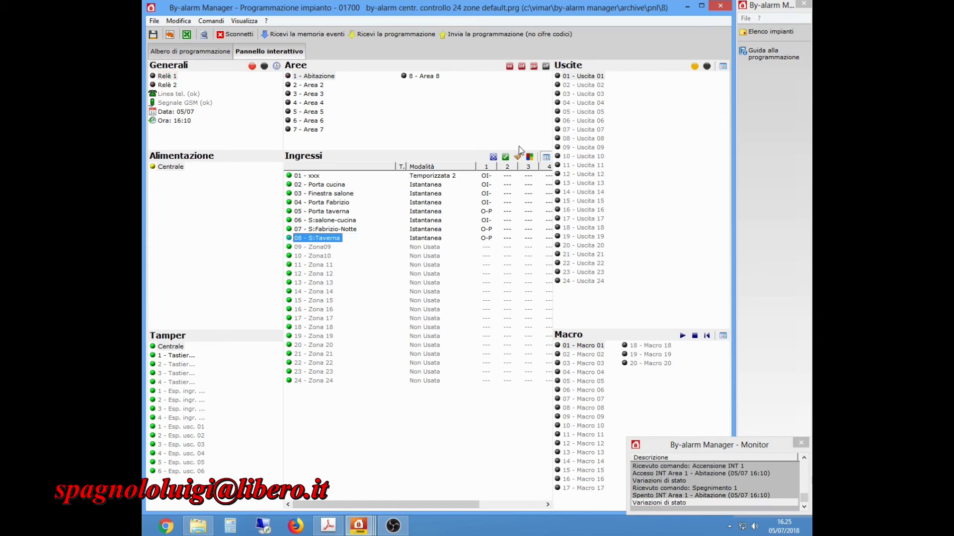
left_click(534, 67)
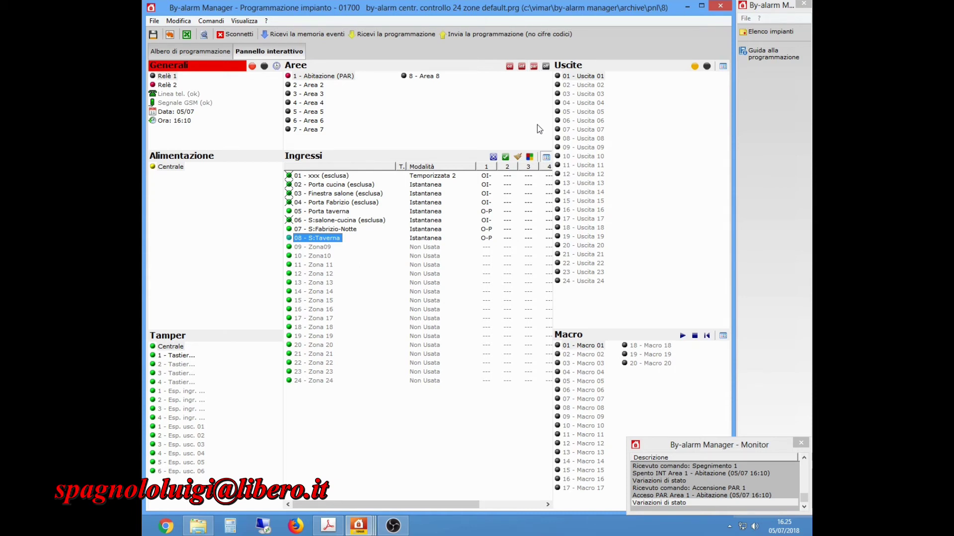
left_click(546, 65)
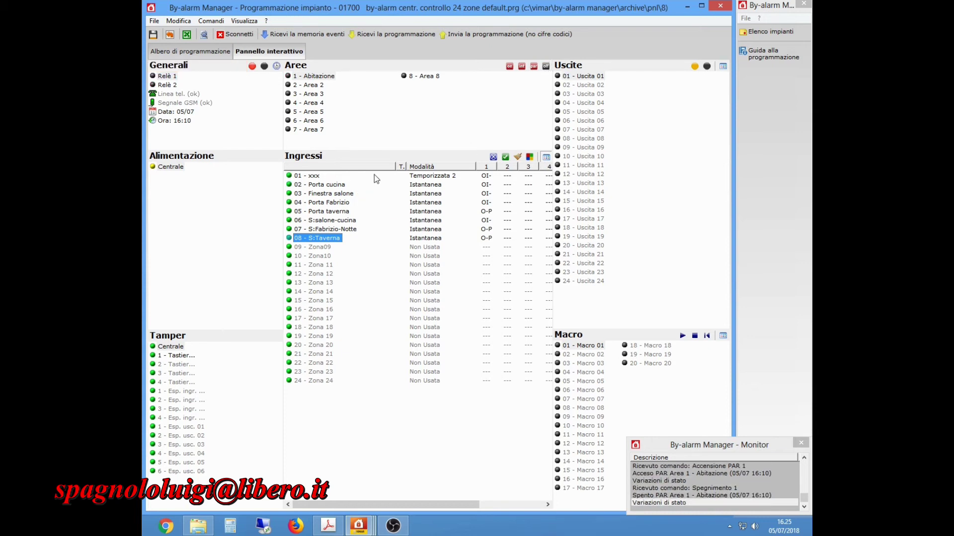
left_click(185, 122)
Update the panel's Ora and Data to the computer's clock, then return to the programming tree.
right_click(185, 123)
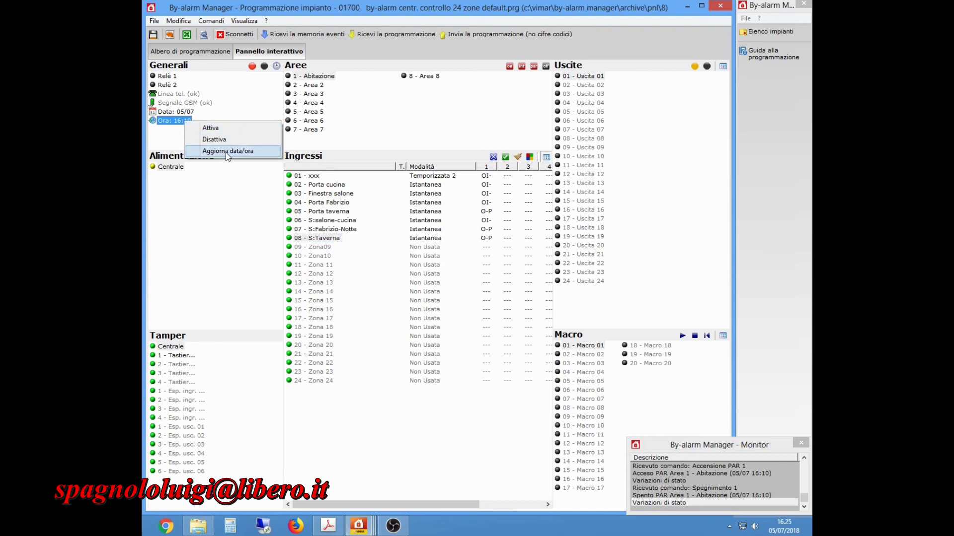
left_click(226, 151)
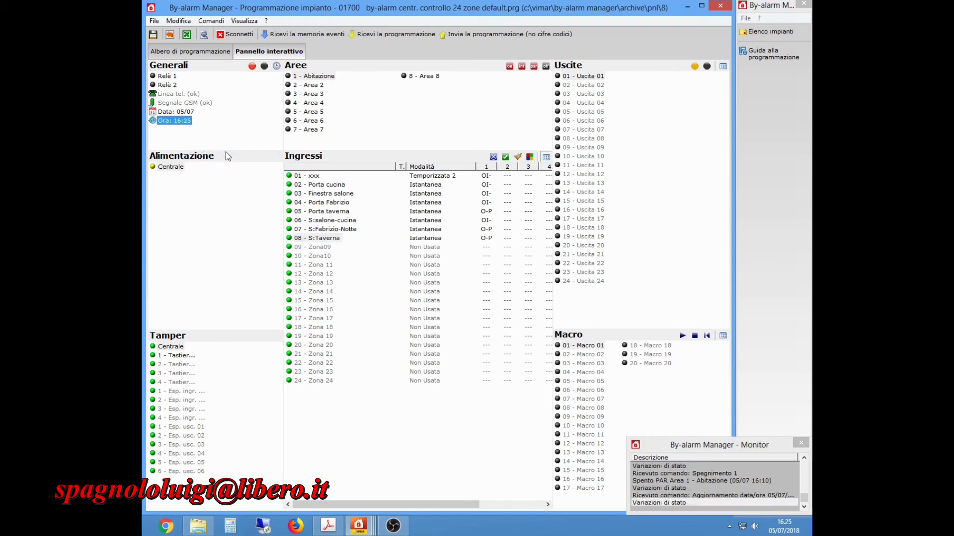
right_click(187, 113)
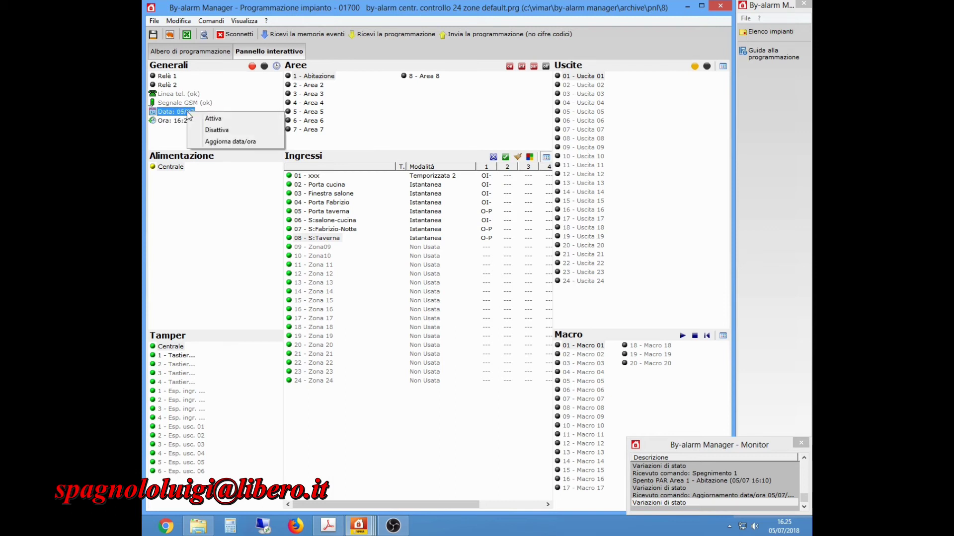
left_click(216, 143)
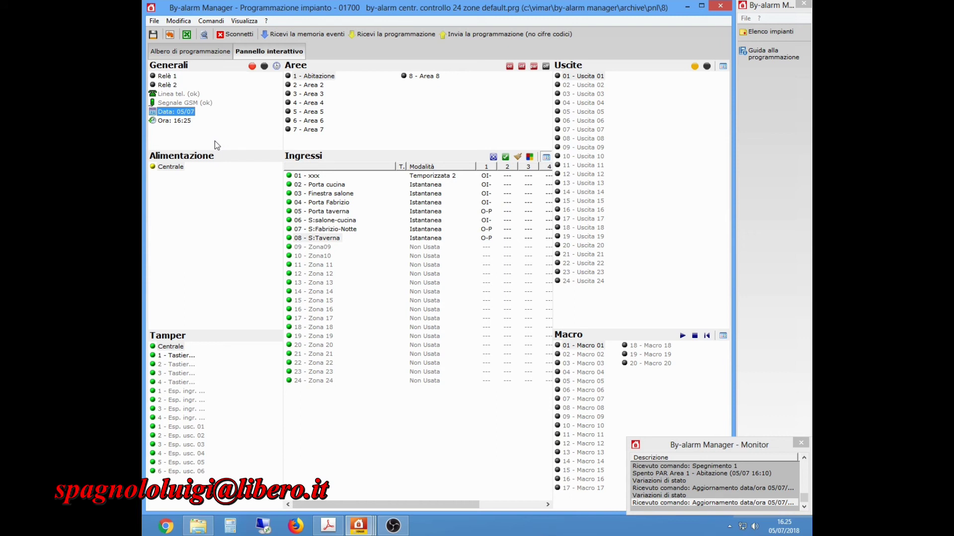
left_click(192, 54)
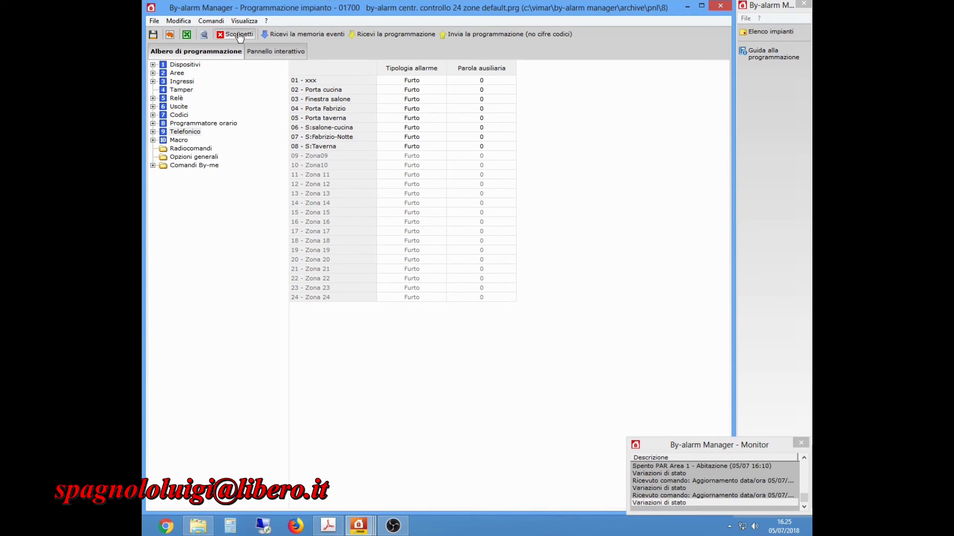
Download the event memory and page through its 4-page print preview before closing the viewer.
left_click(304, 36)
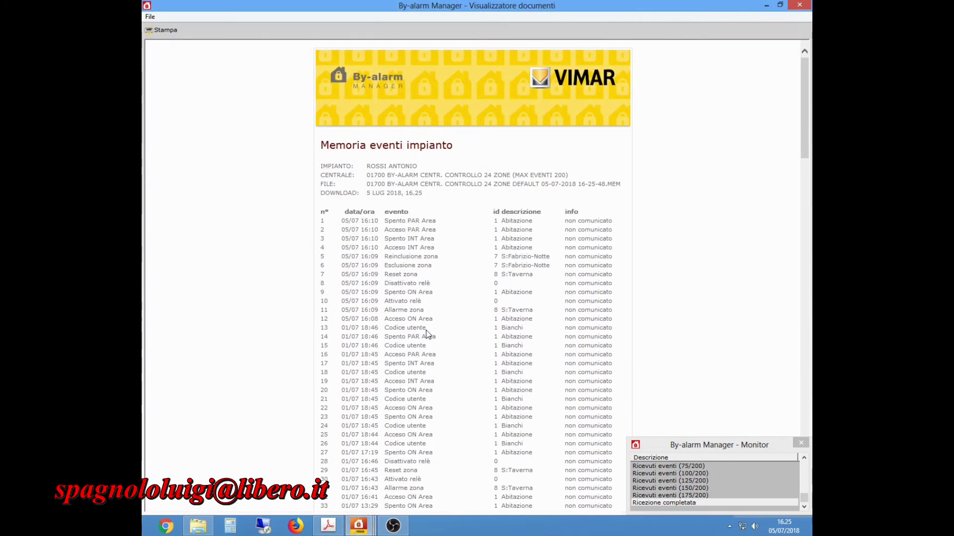
left_click(170, 31)
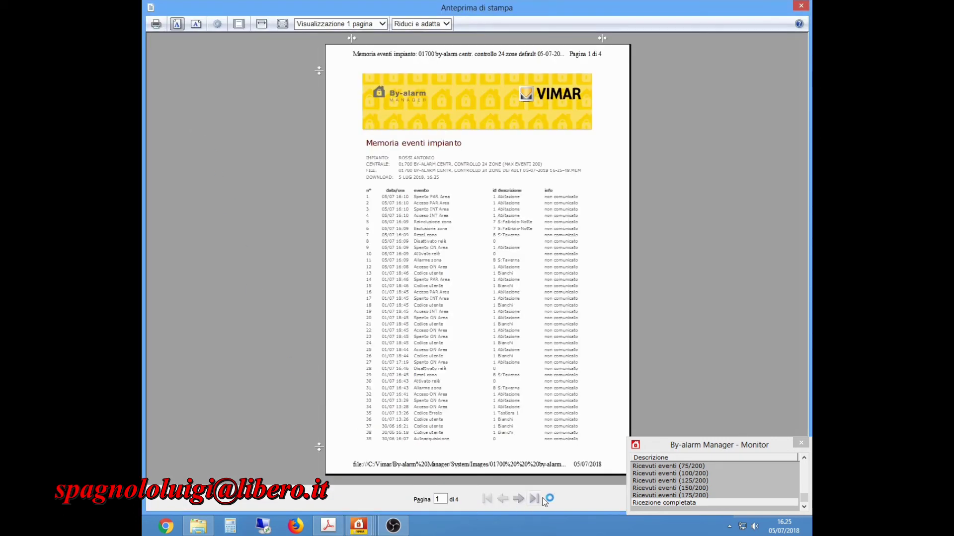
left_click(520, 500)
left_click(519, 499)
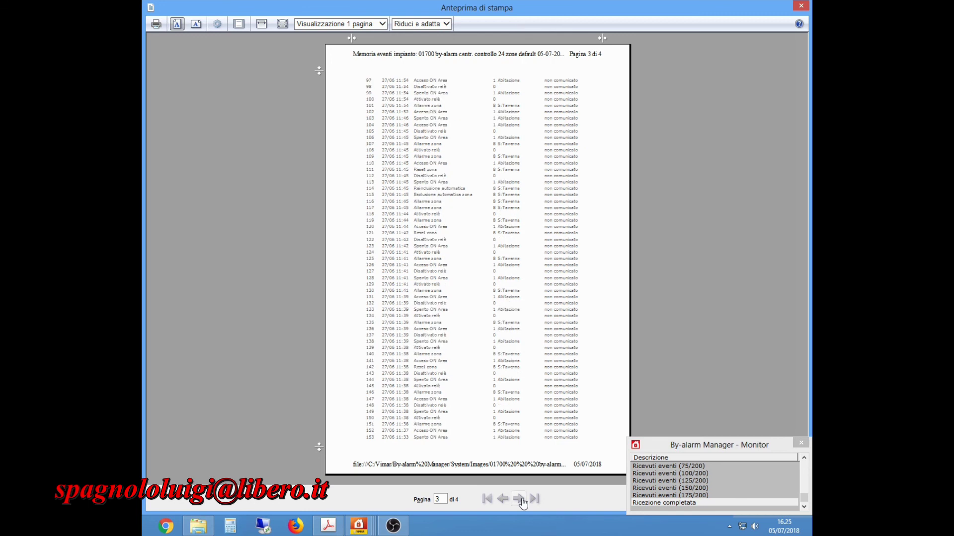
left_click(519, 500)
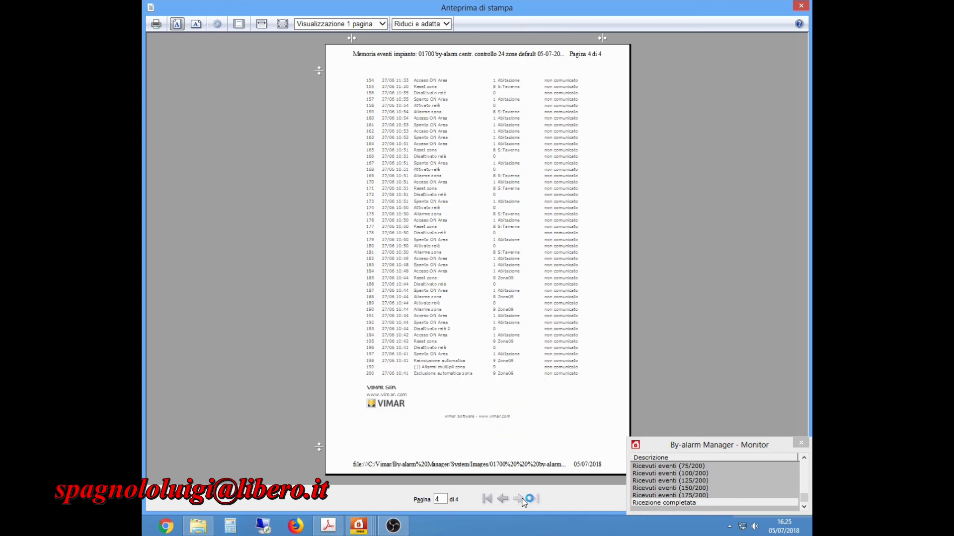
left_click(801, 7)
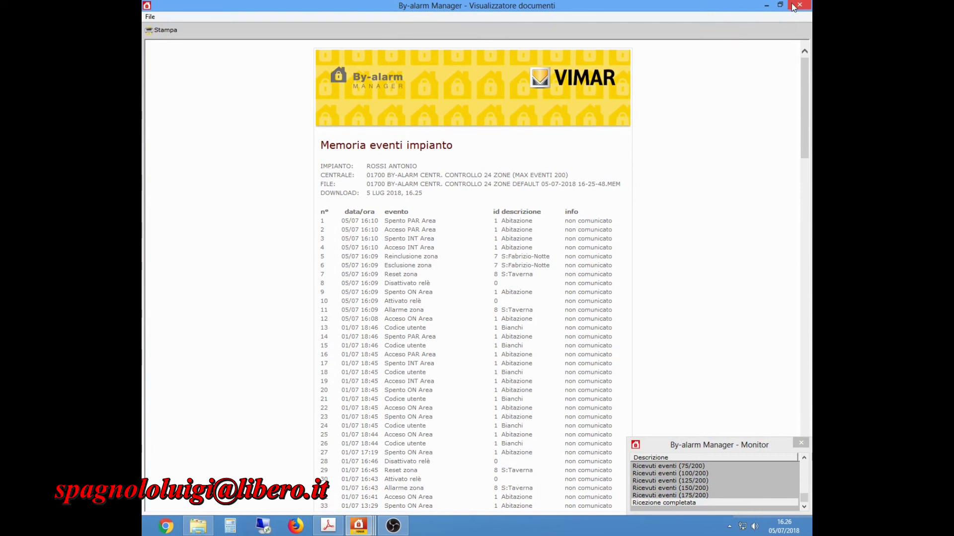
left_click(799, 5)
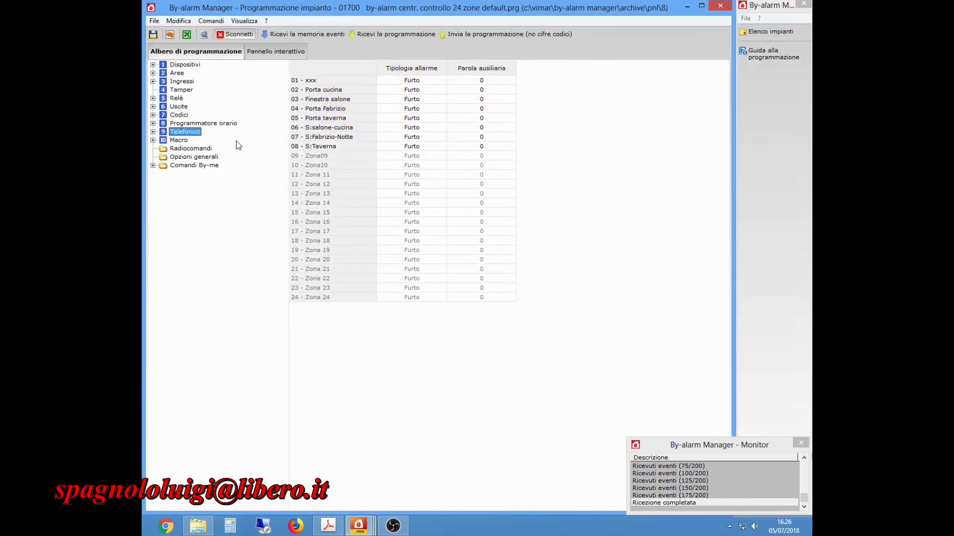
Disconnect from the 01700 panel and close the programming window.
left_click(229, 36)
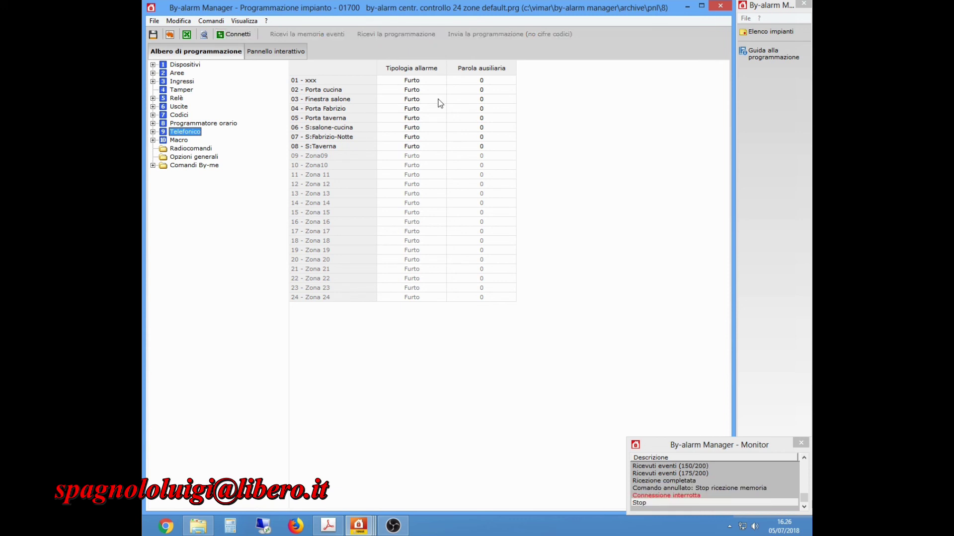
left_click(720, 6)
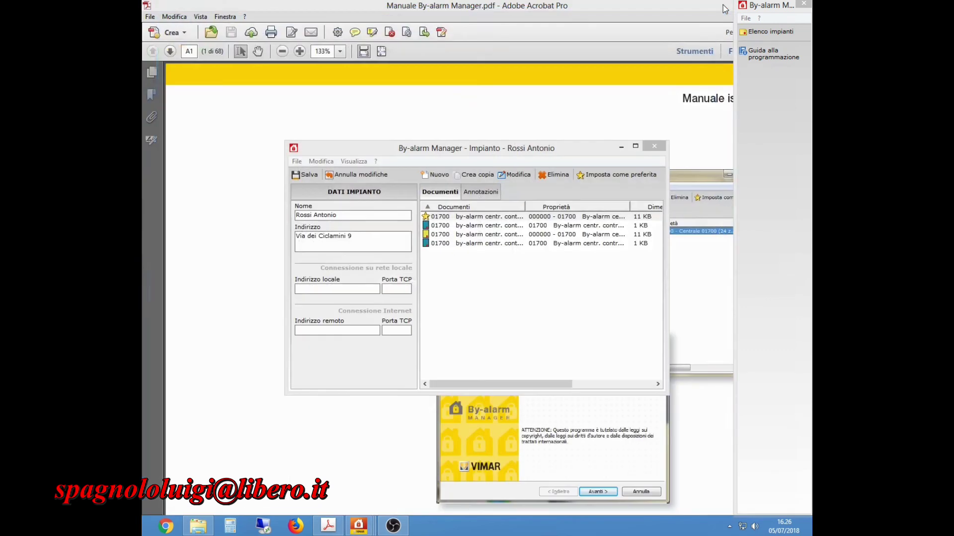
Close the Impianto and Elenco impianti windows and scroll the manual to page 2.
left_click(655, 151)
left_click(650, 153)
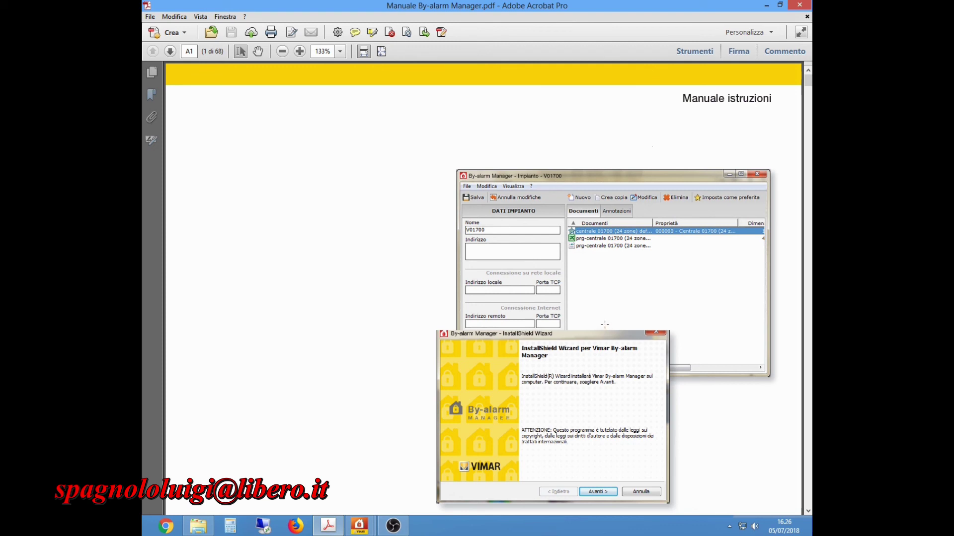
scroll(604, 324, "down", 5)
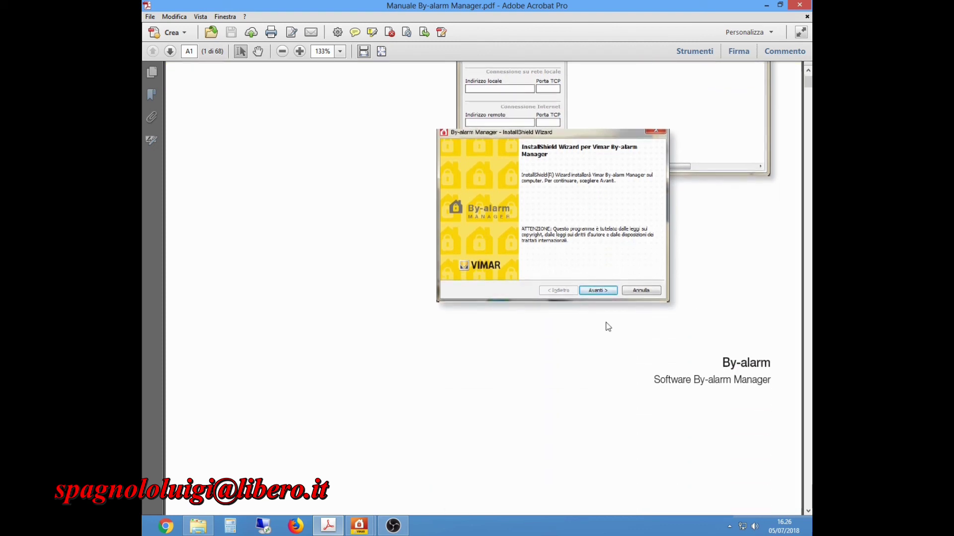
scroll(606, 325, "down", 8)
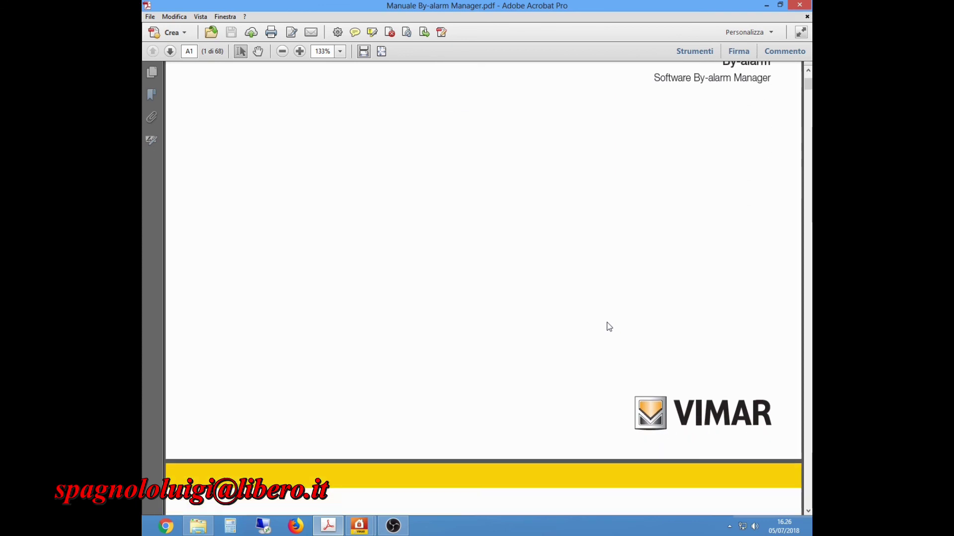
scroll(609, 326, "down", 5)
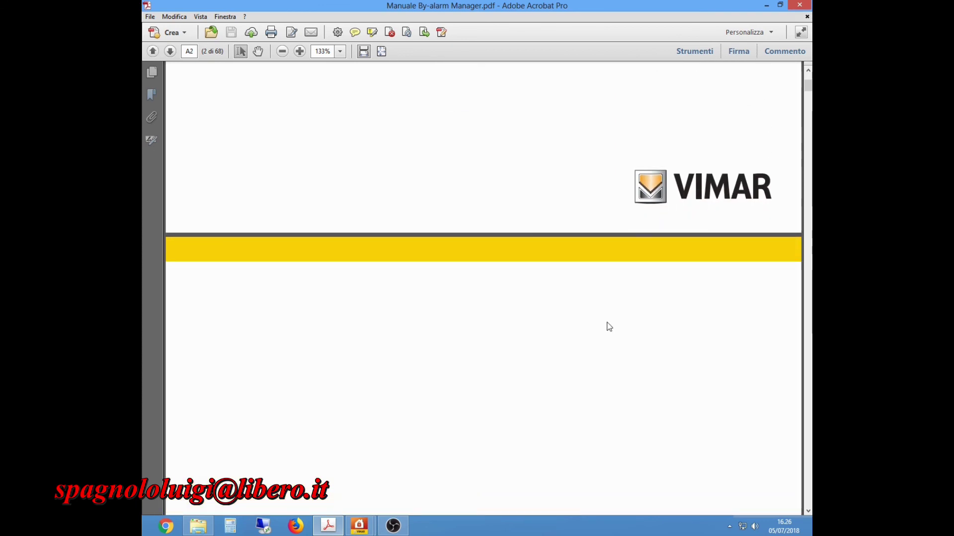
scroll(610, 327, "down", 4)
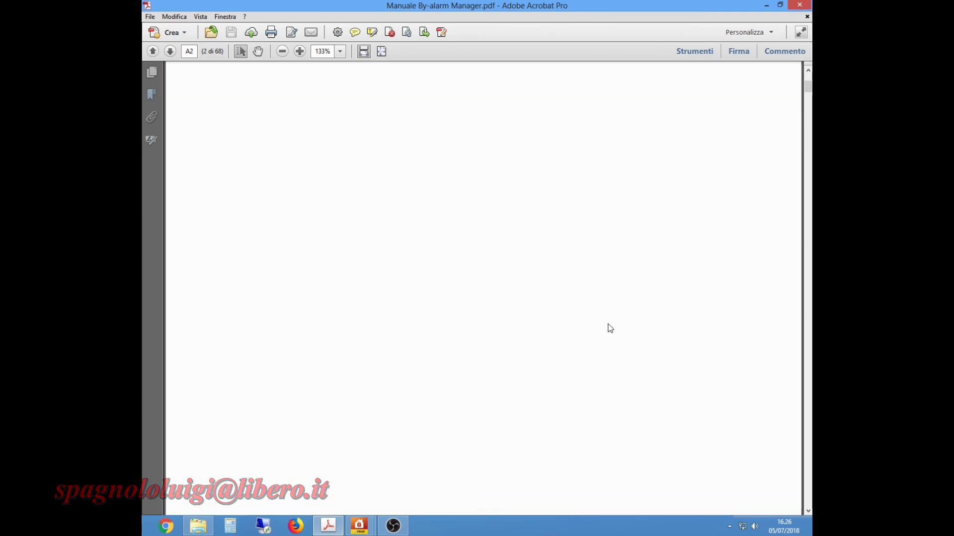